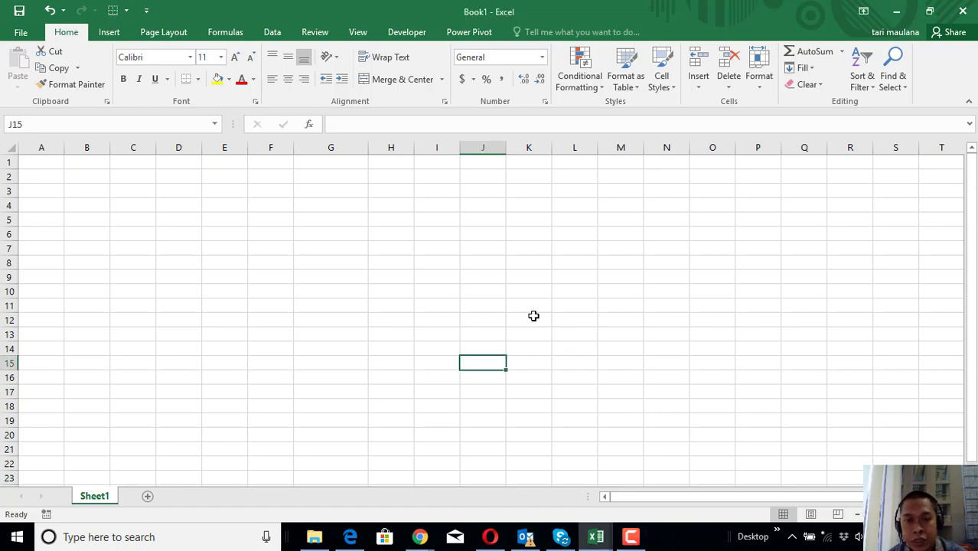
Move around the empty cells of the worksheet
click(409, 296)
key(Left)
key(Left)
key(Right)
key(Right)
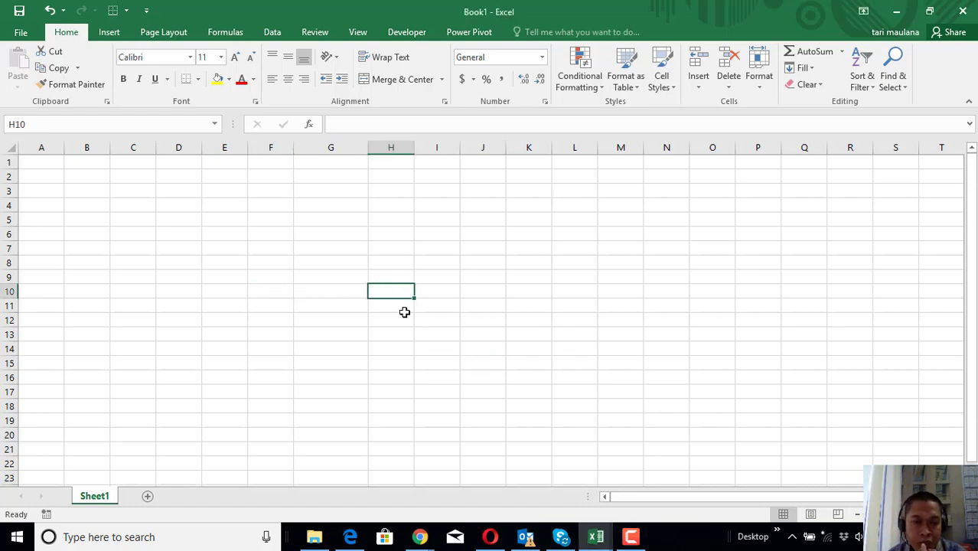
key(Down)
key(Down)
key(Down)
key(Left)
key(Up)
key(Up)
key(Up)
key(Left)
key(Up)
key(Up)
key(Right)
key(Right)
key(Down)
key(Down)
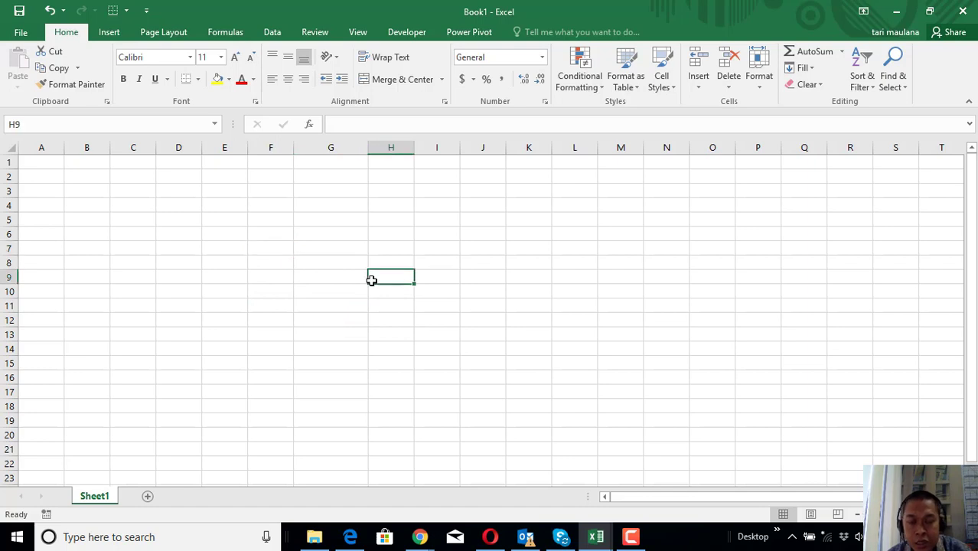
click(435, 299)
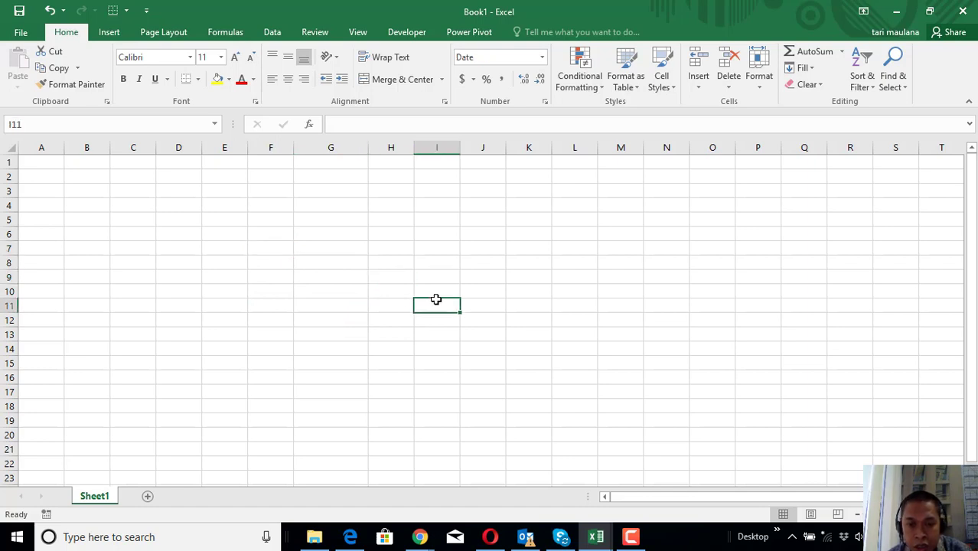
click(352, 302)
click(403, 278)
click(458, 277)
click(481, 303)
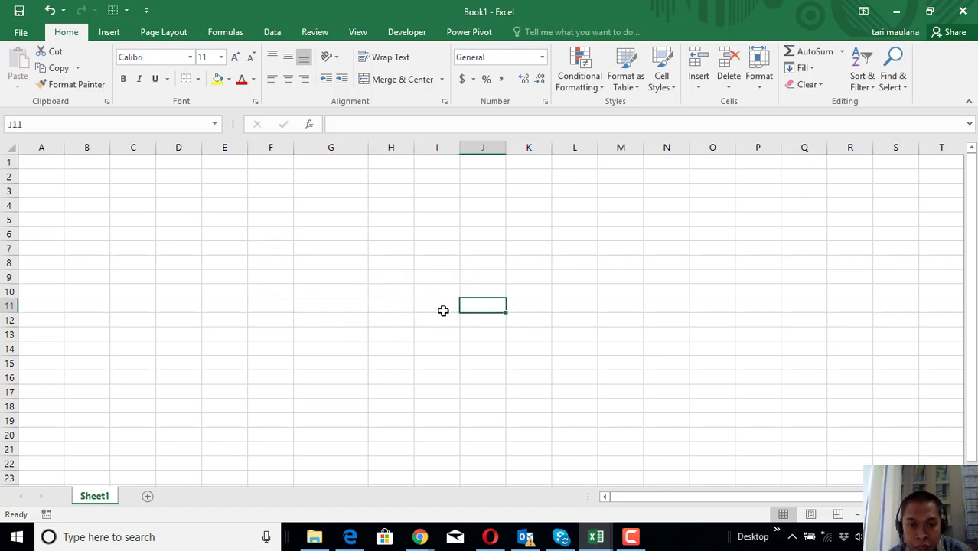
click(333, 310)
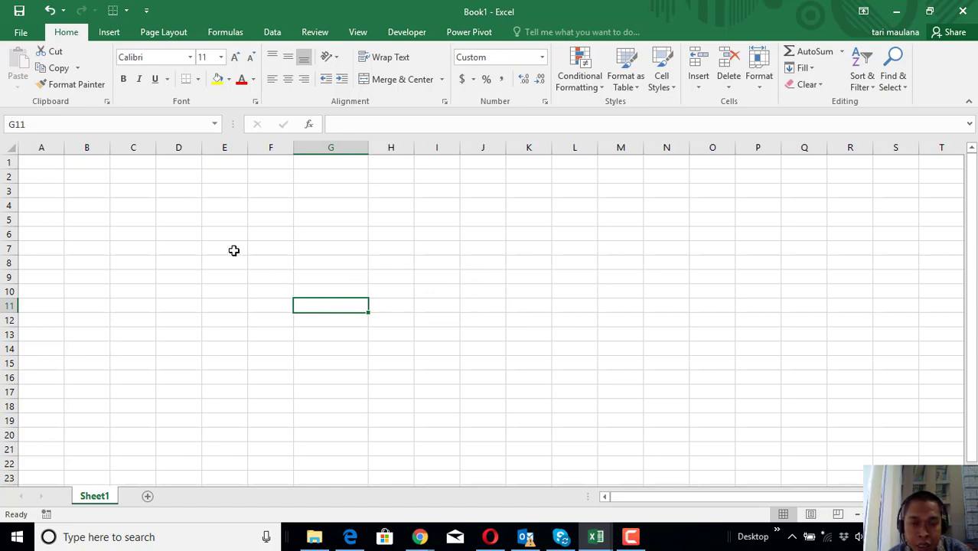
click(464, 346)
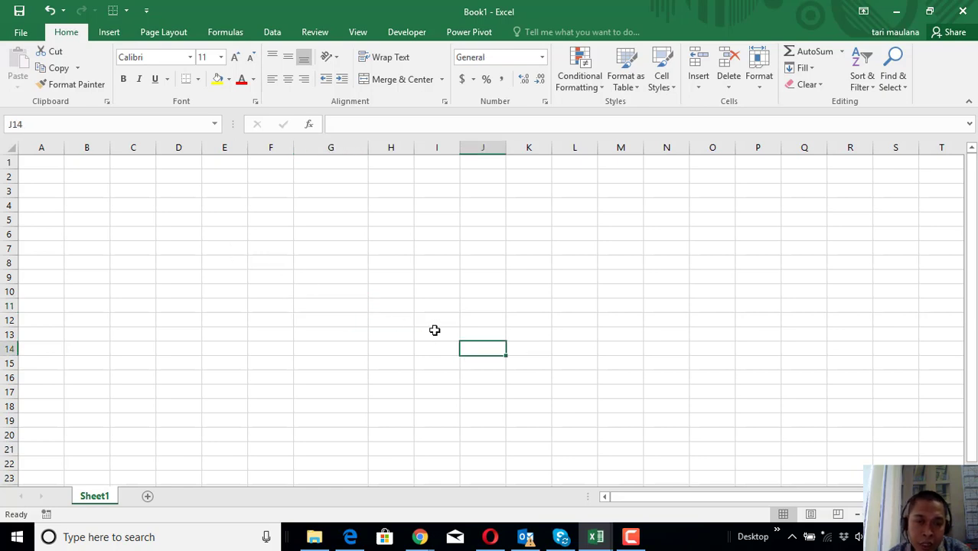
click(290, 304)
key(Right)
key(Right)
key(Right)
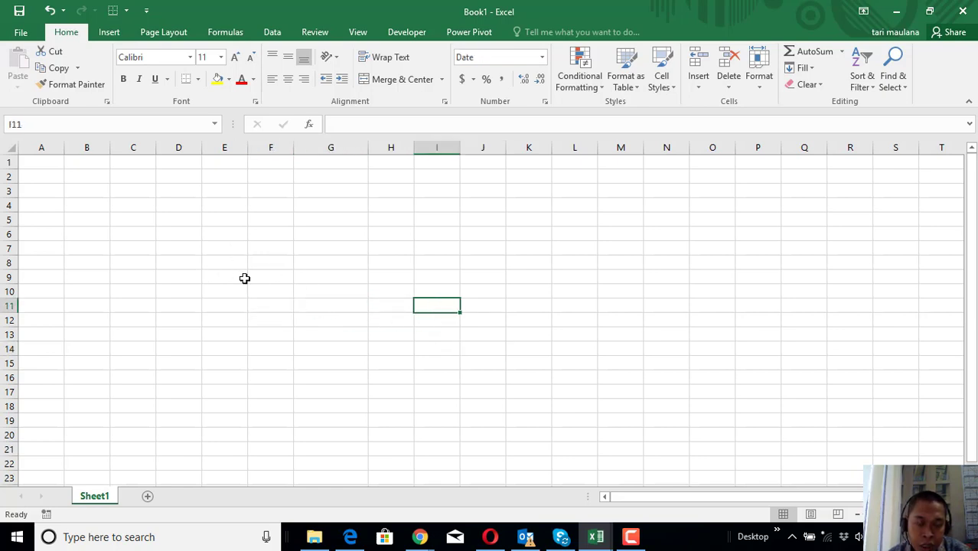
click(234, 222)
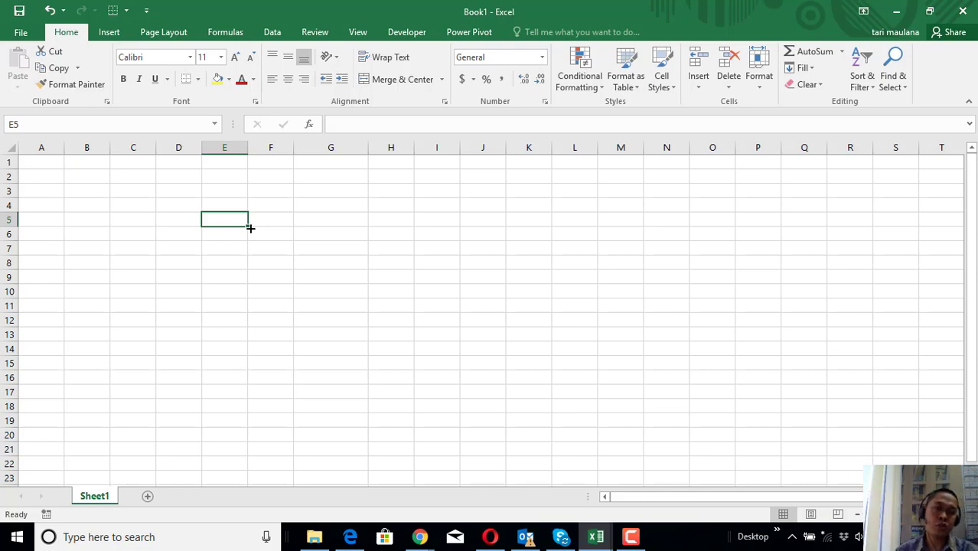
Enter =NOW() in E4, showing 4/25/2018 10:28, and open its Format Cells dialog
click(360, 264)
click(238, 210)
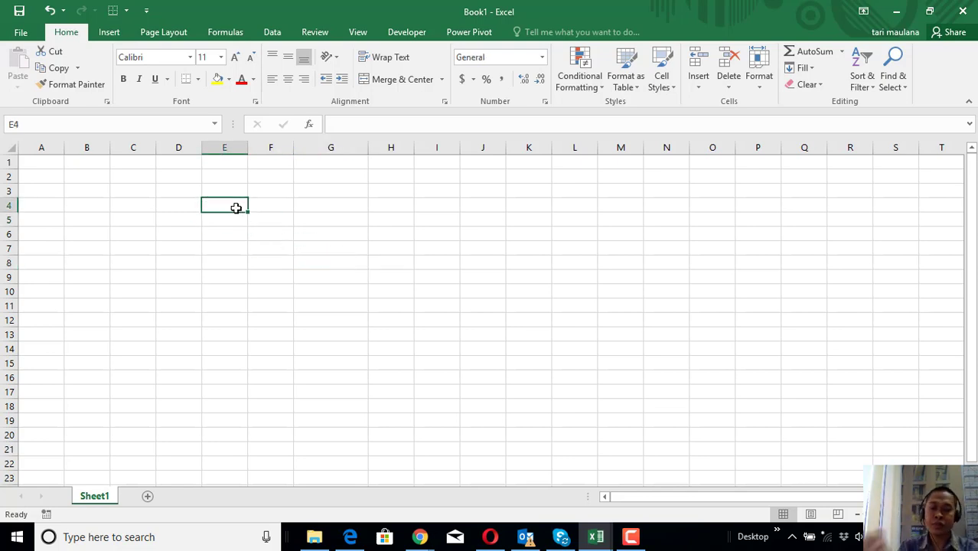
text(=)
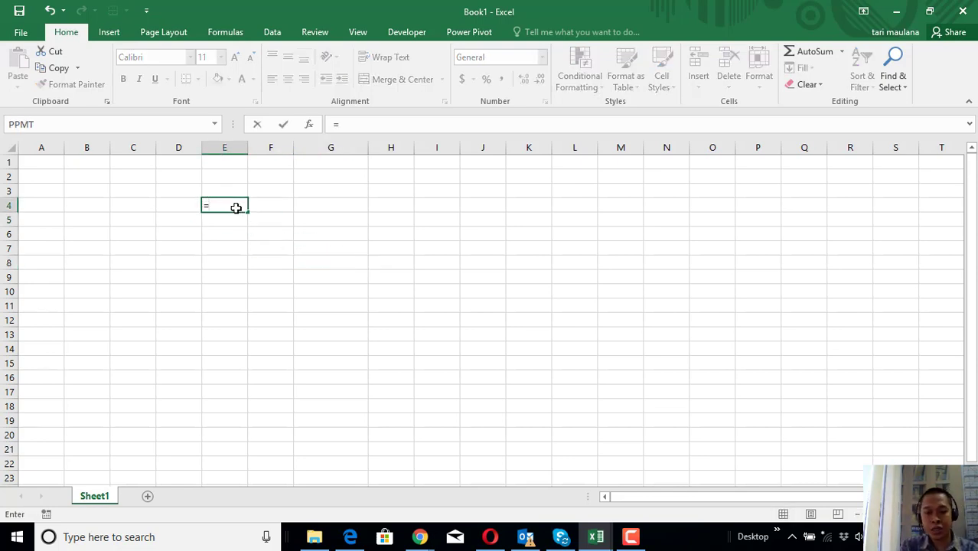
text(nom)
key(BackSpace)
text(w)
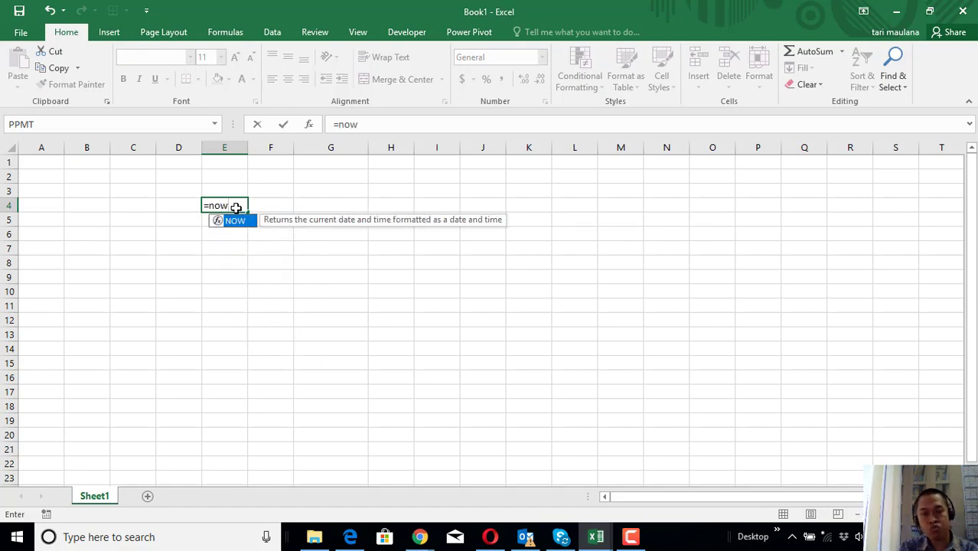
key(Tab)
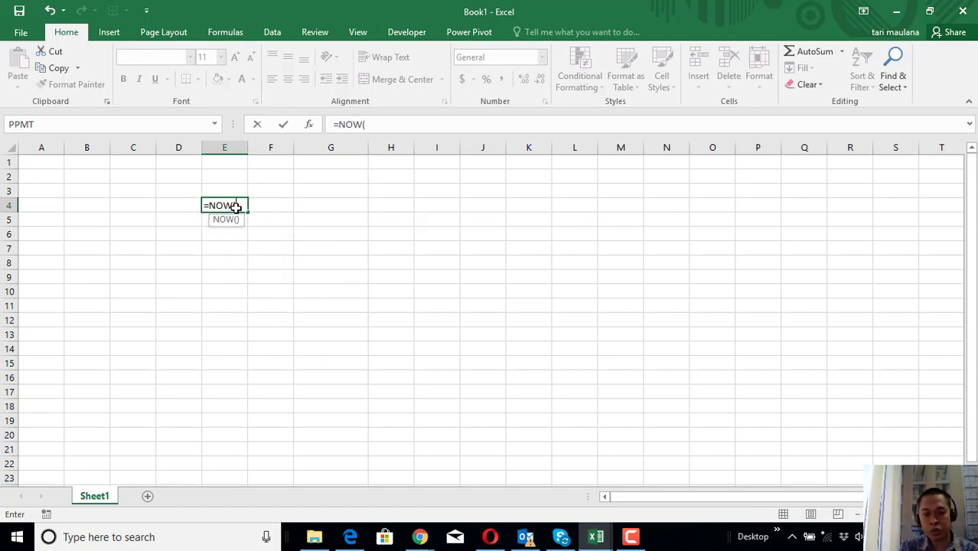
key(Return)
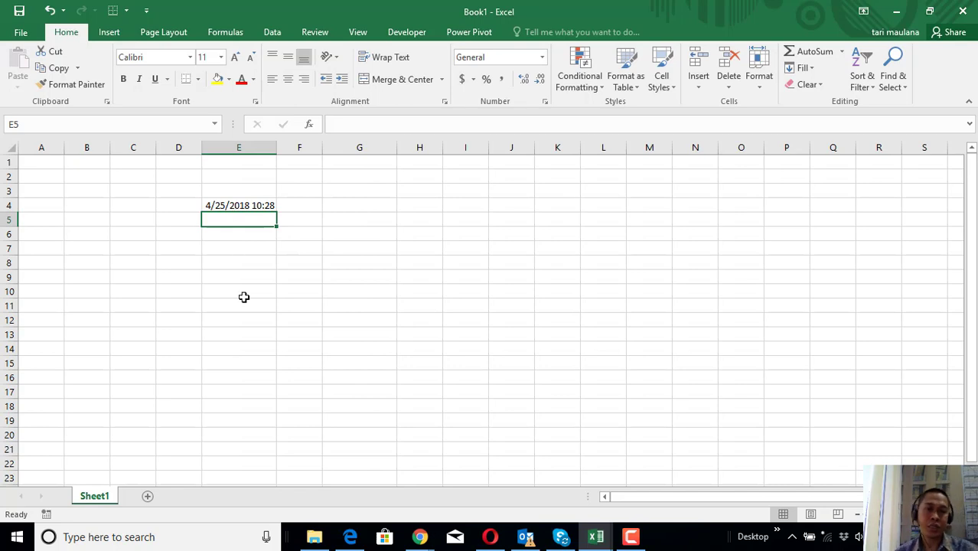
click(239, 206)
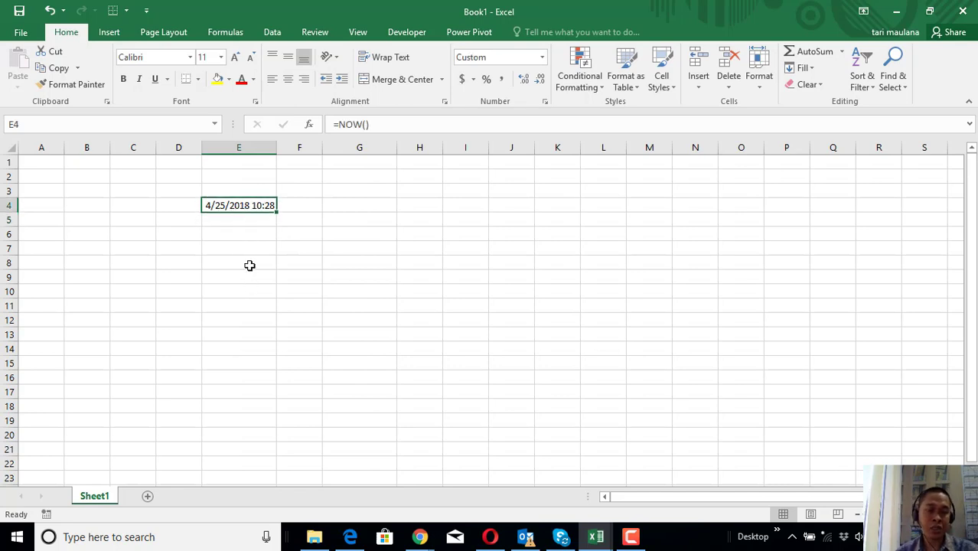
key(ctrl+1)
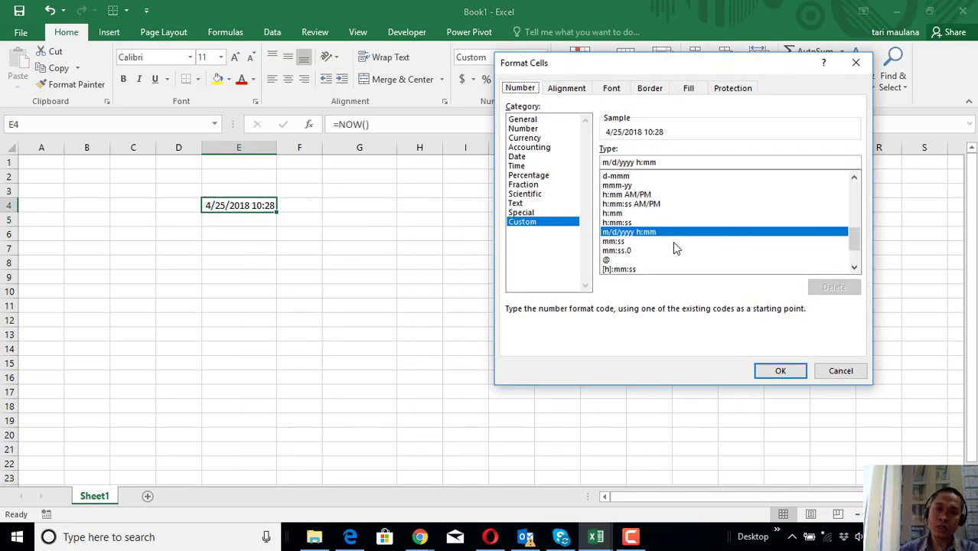
Format E4 with the 1:30 PM time style and copy it down through E15
click(517, 166)
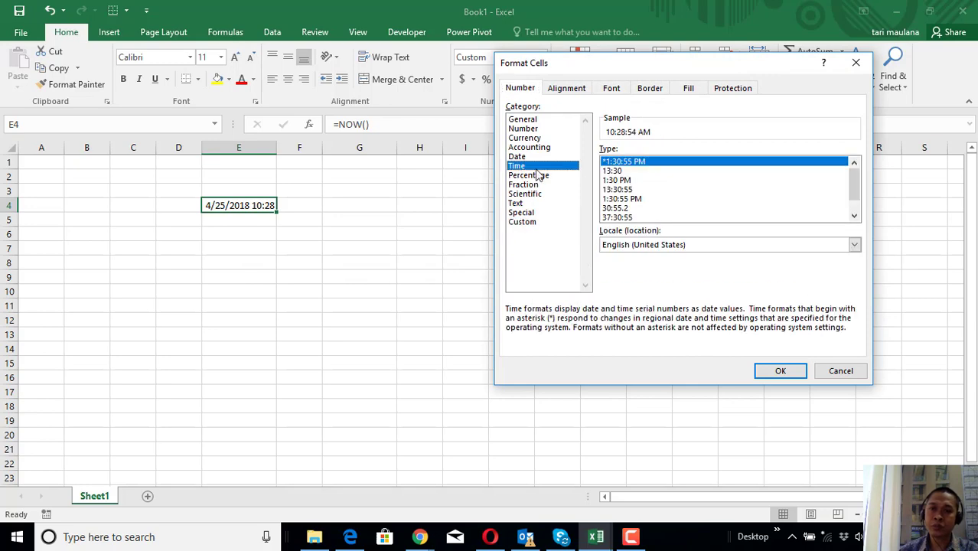
click(622, 171)
click(622, 181)
click(767, 373)
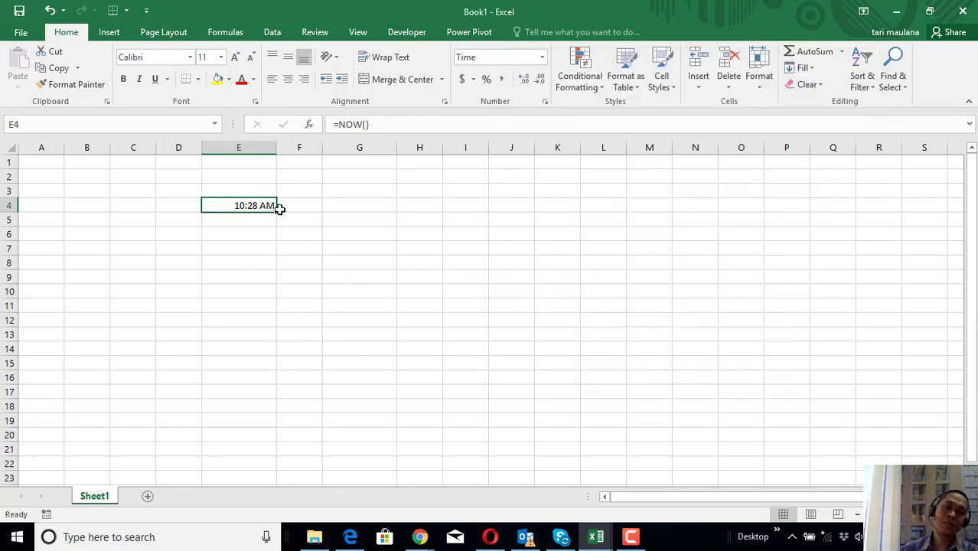
drag(276, 211, 278, 366)
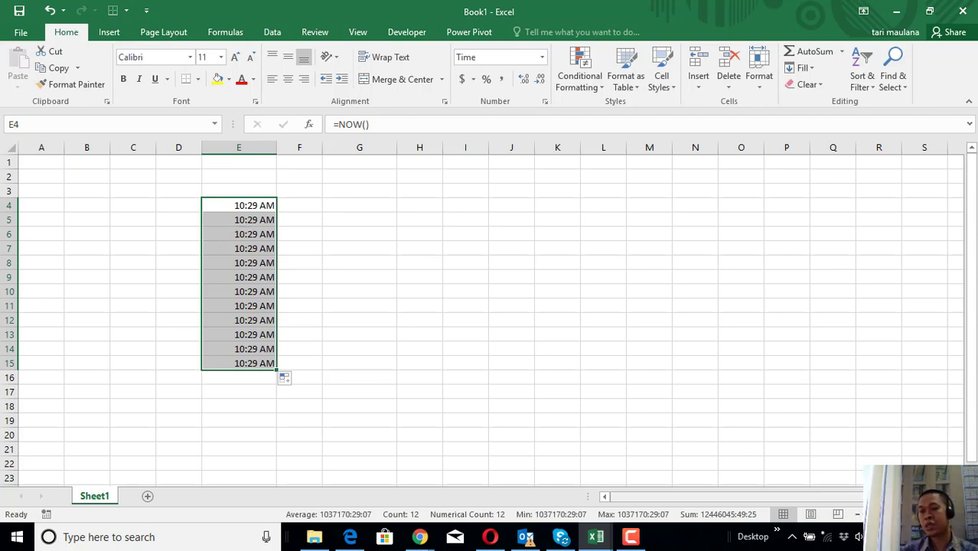
Enter =DATE(18,4,25) in G4 and fill it down through G15
click(402, 249)
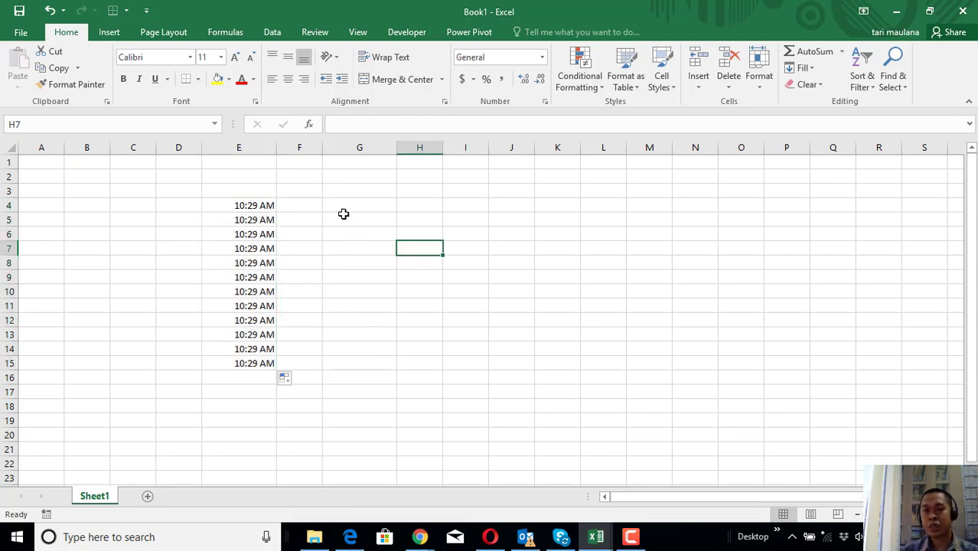
click(345, 203)
text(=)
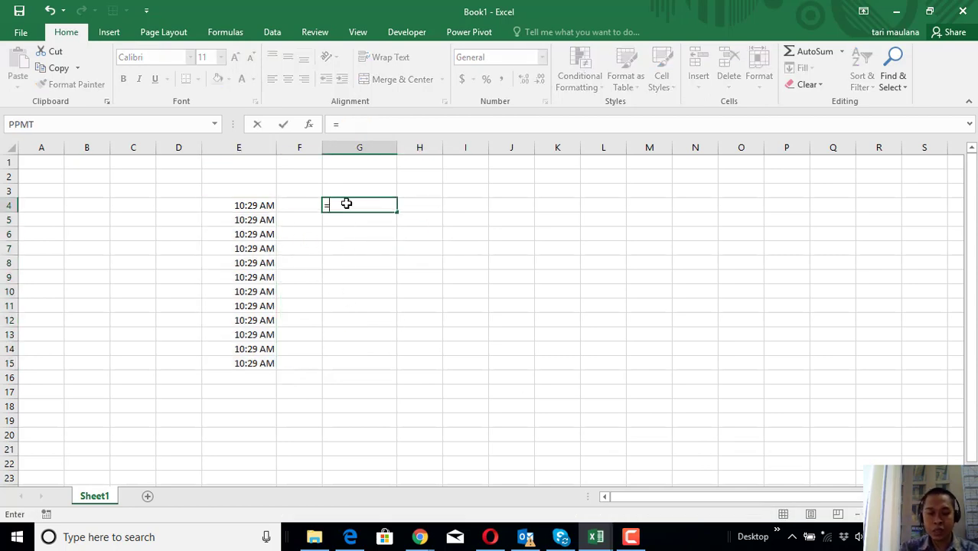
text(d)
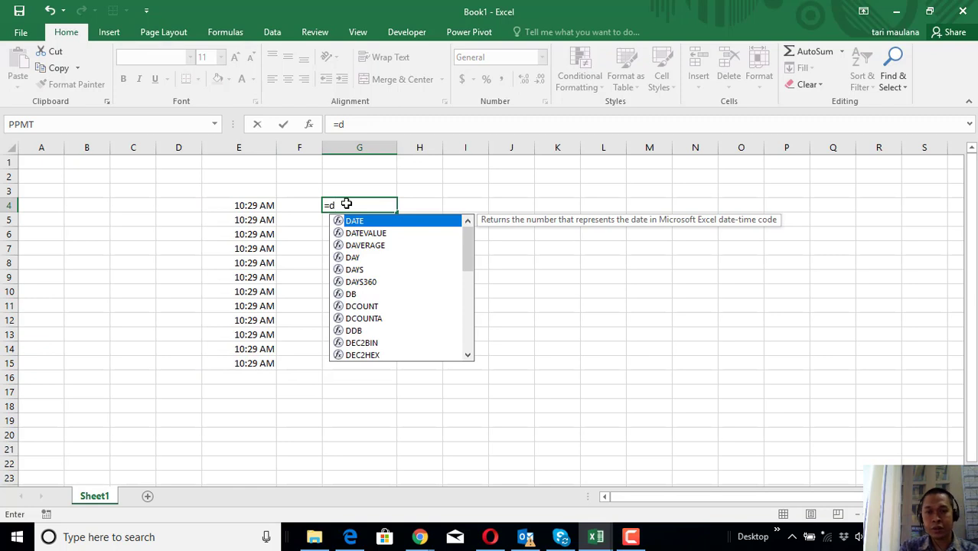
text(a)
key(Tab)
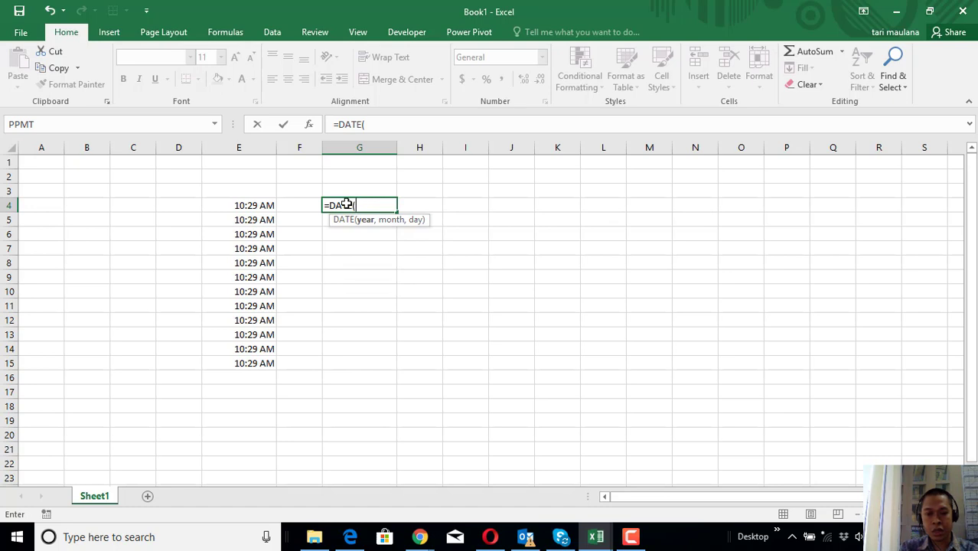
text(18,)
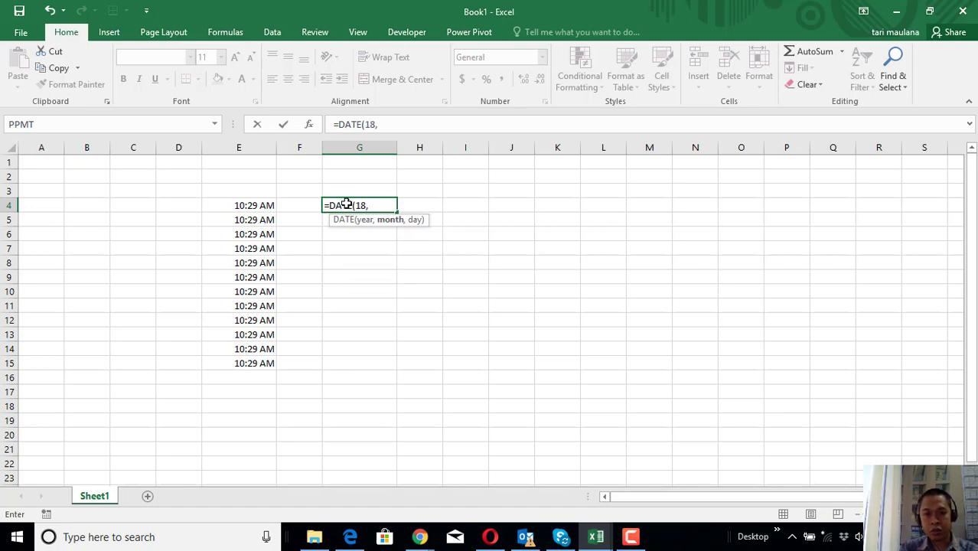
text(4)
text(,)
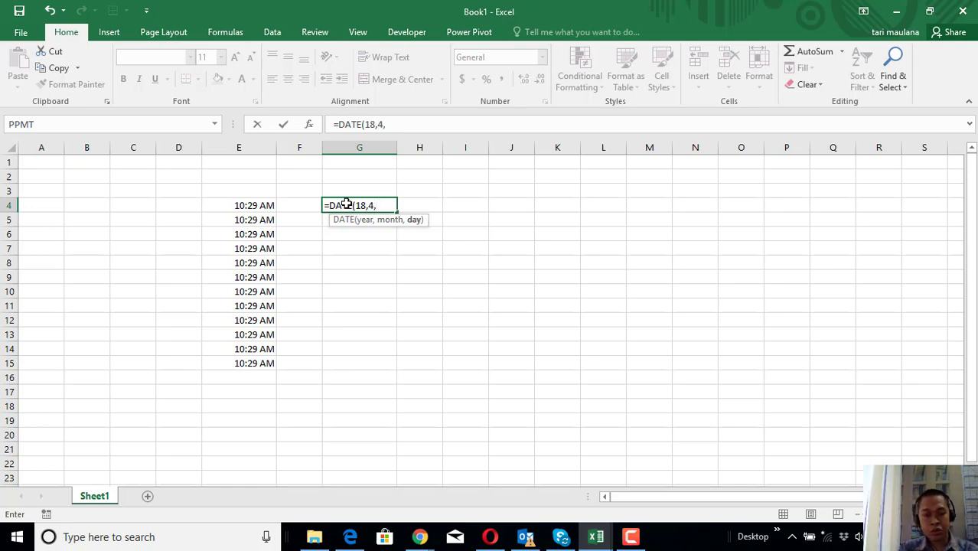
text(25)
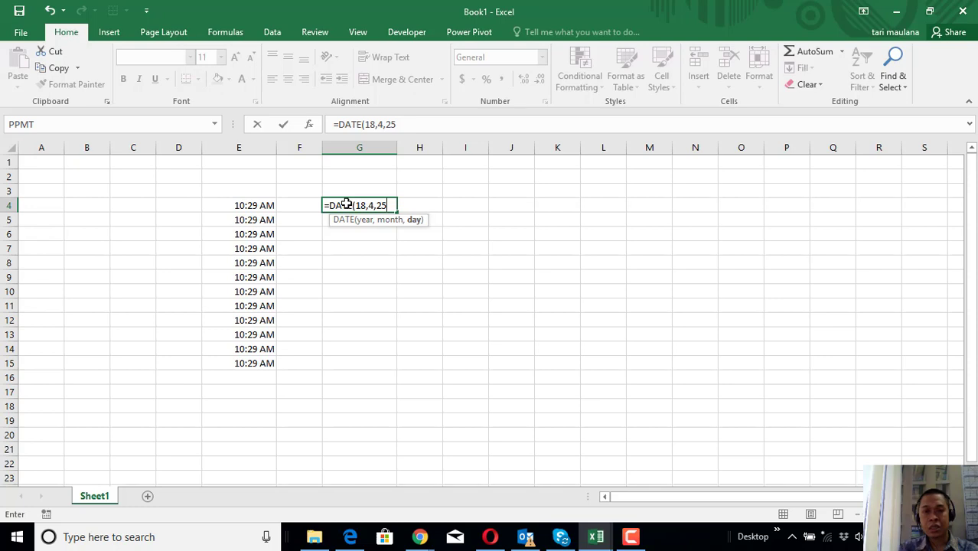
key(Return)
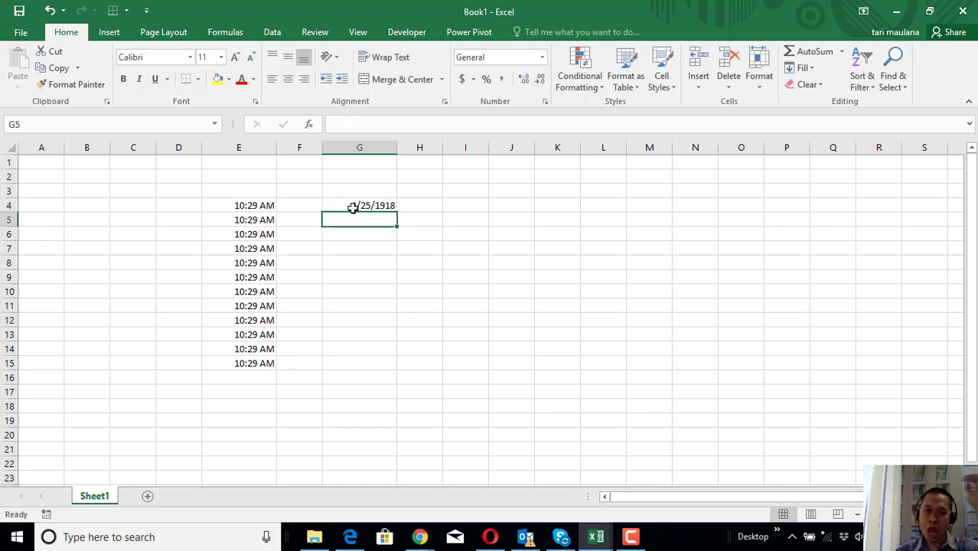
click(371, 205)
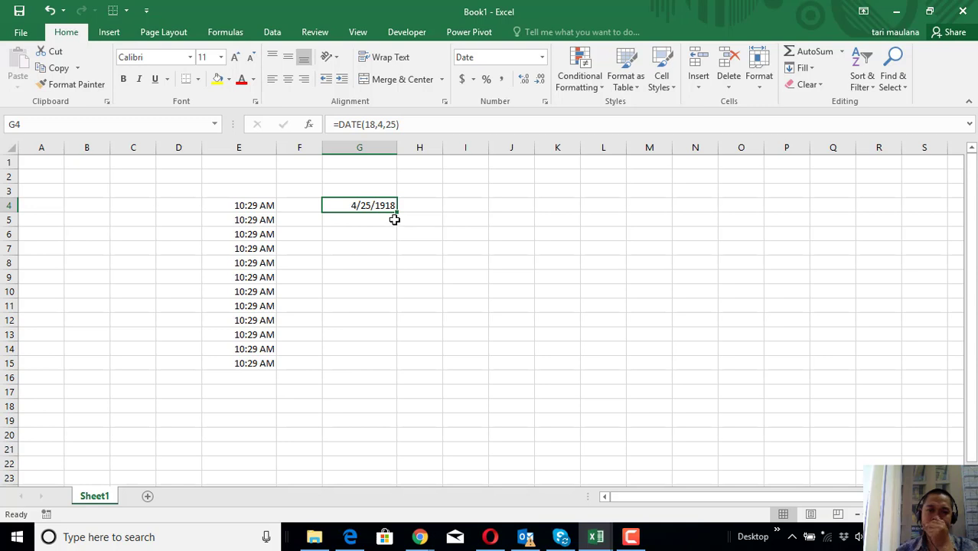
drag(395, 220, 395, 369)
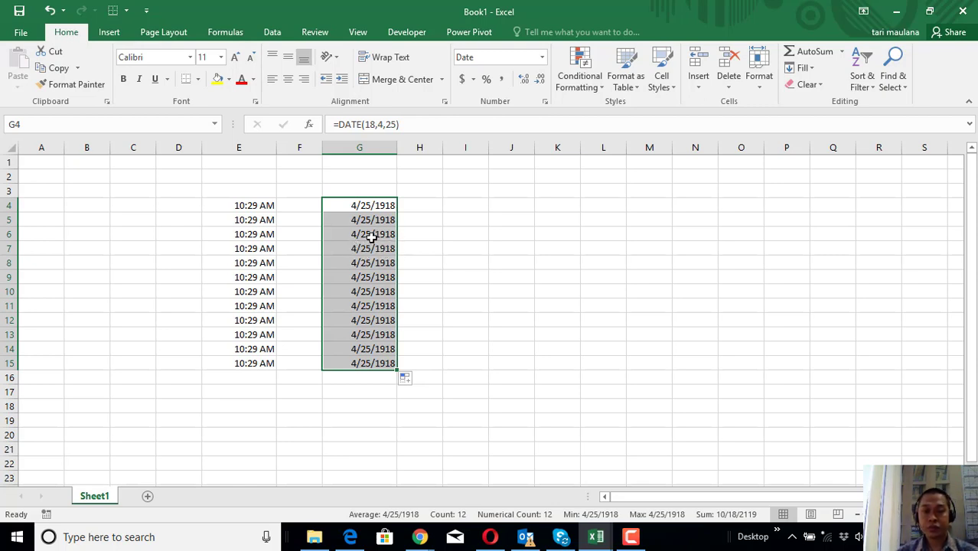
double_click(376, 207)
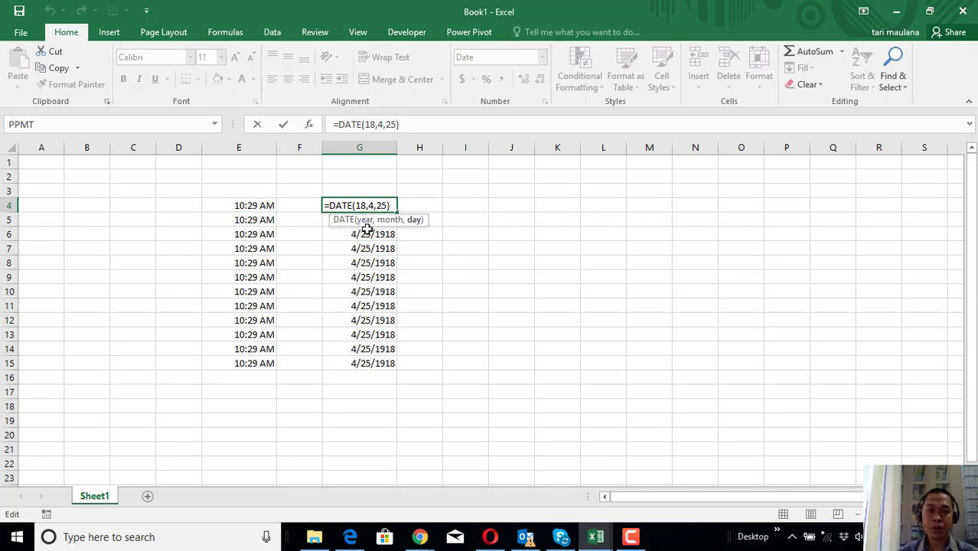
Change G4 to =DATE(2018,4,25) and refill the corrected date down through G15
click(365, 205)
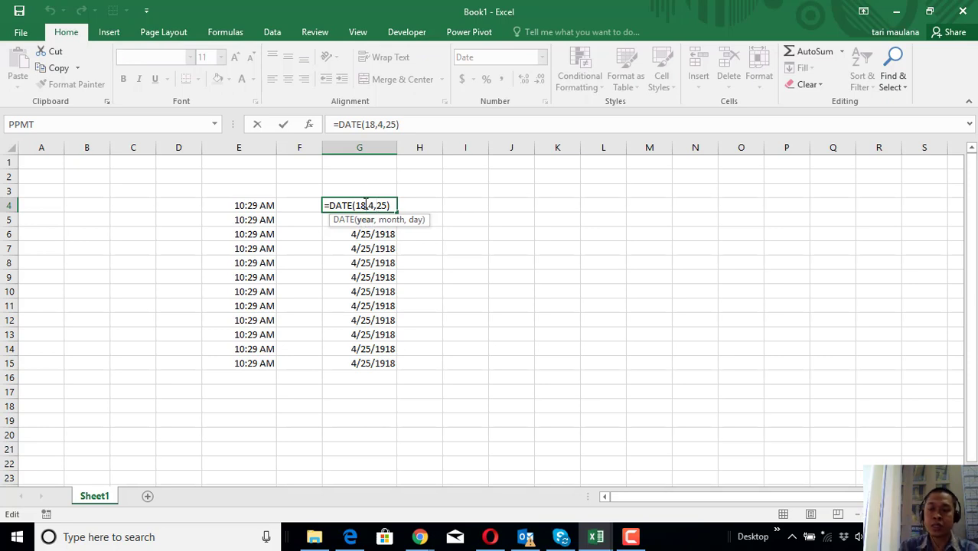
key(BackSpace)
key(BackSpace)
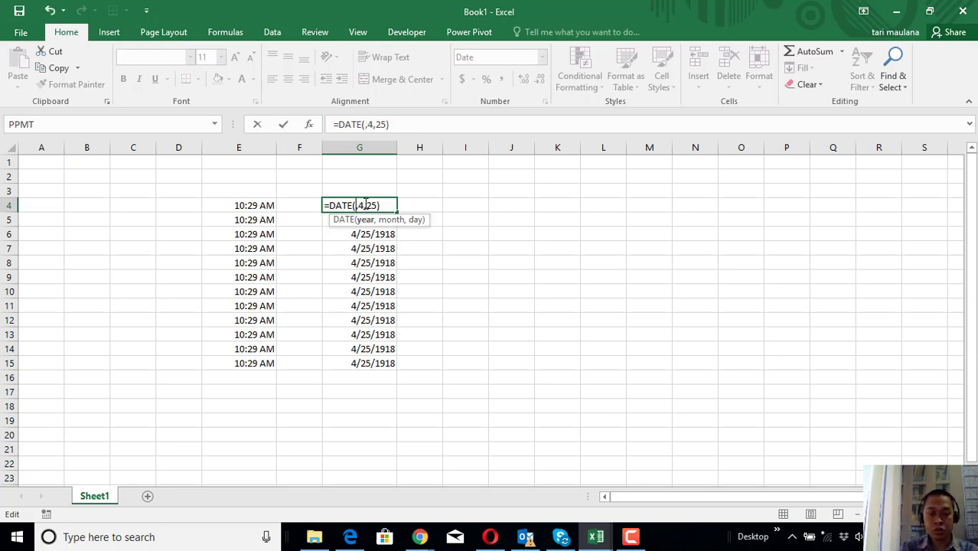
text(2018)
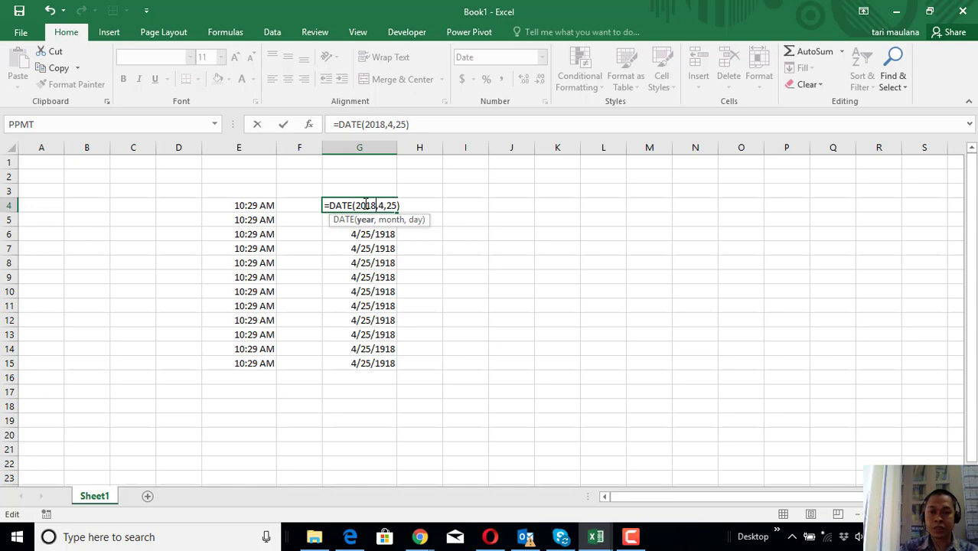
key(Return)
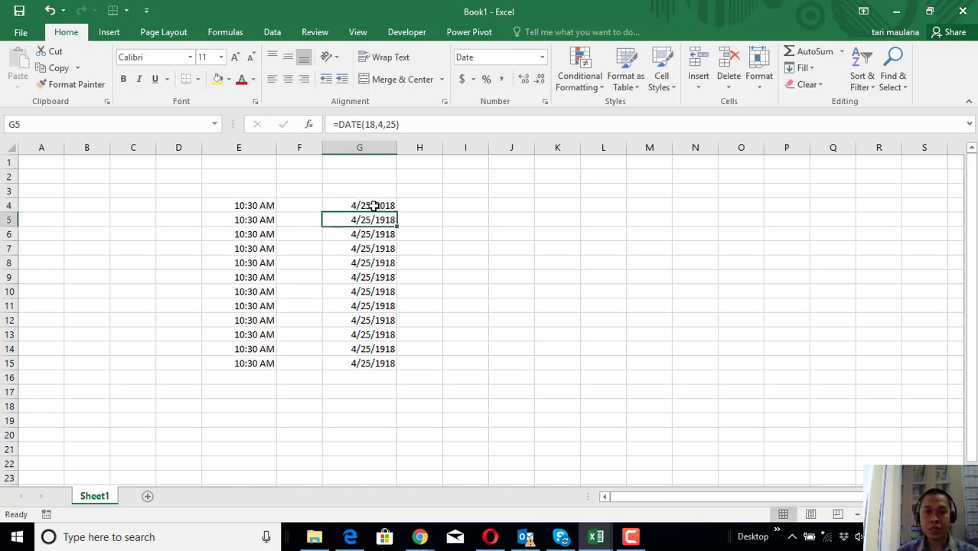
click(378, 207)
drag(398, 212, 385, 377)
click(317, 421)
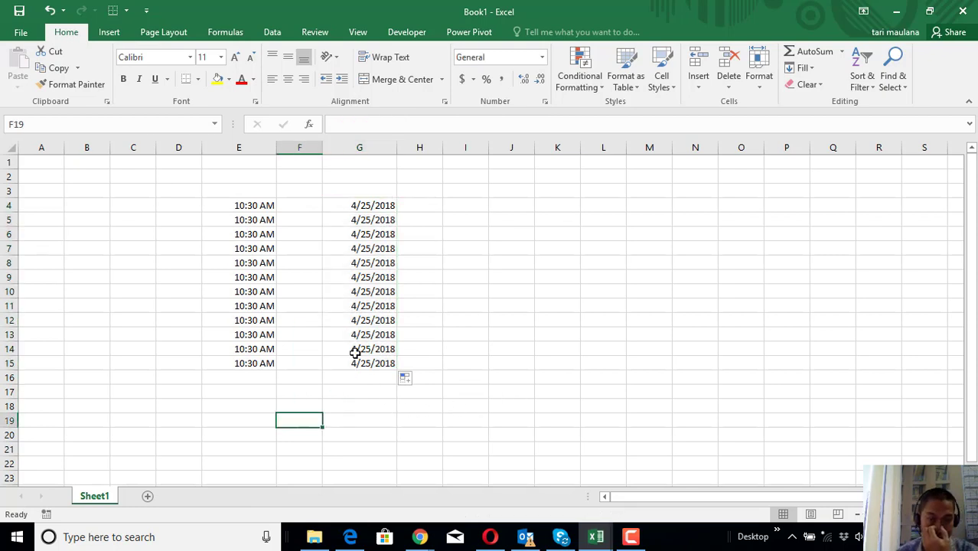
click(360, 320)
click(364, 261)
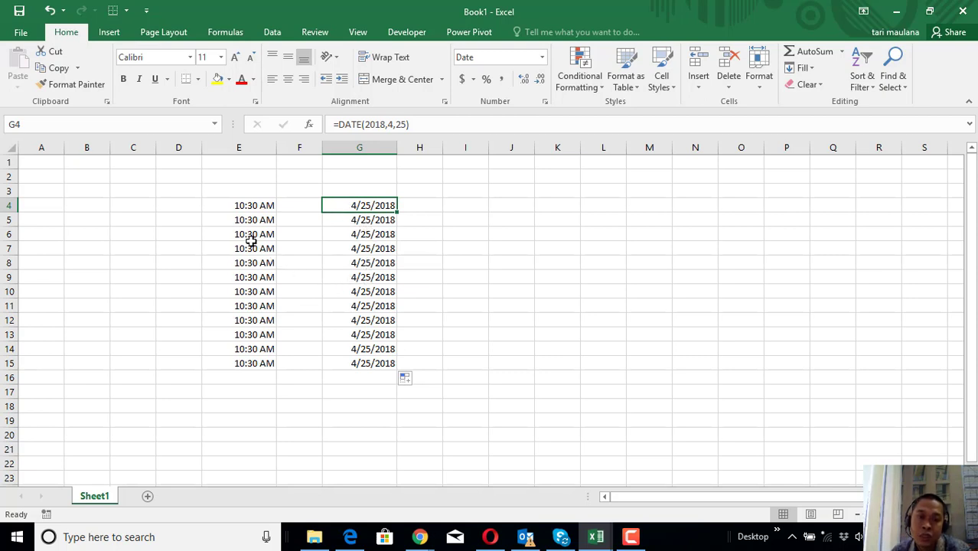
Check the NOW formula in E4 and the DATE formula in G8
click(248, 209)
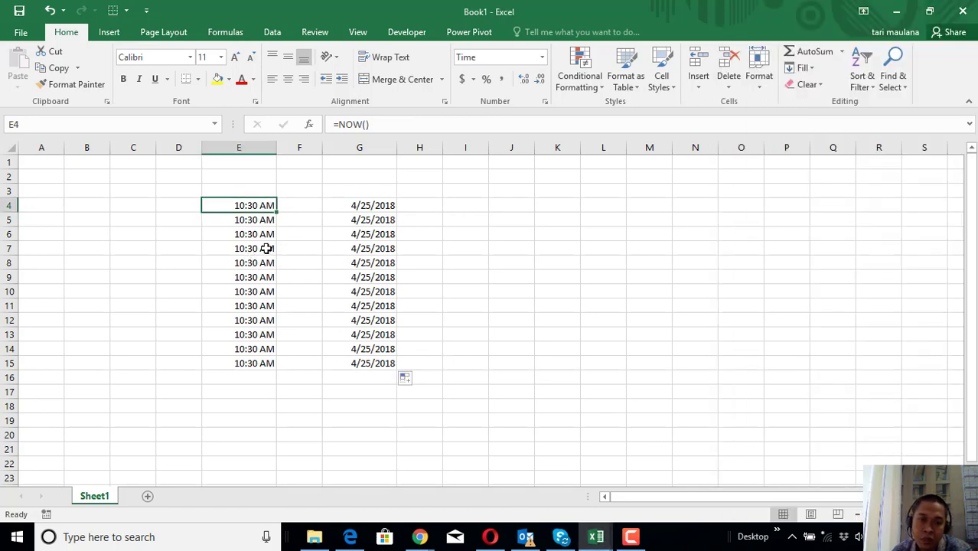
click(383, 260)
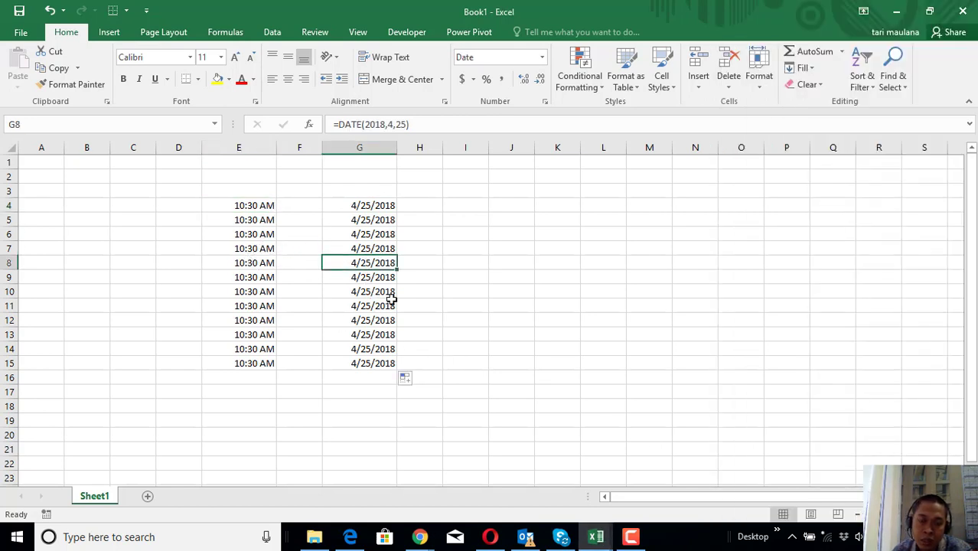
click(515, 293)
click(646, 290)
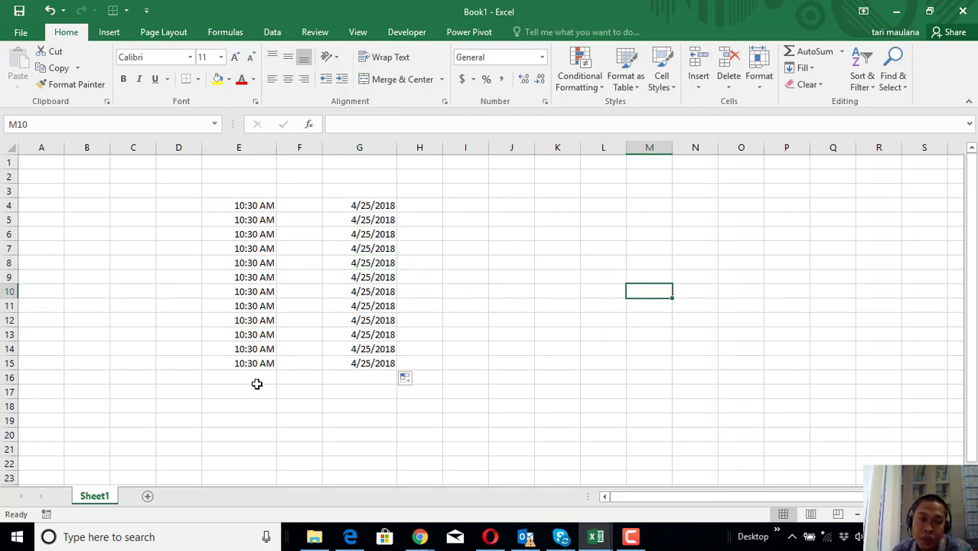
Add a new blank worksheet, Sheet3, and select cell C3
click(148, 496)
click(225, 346)
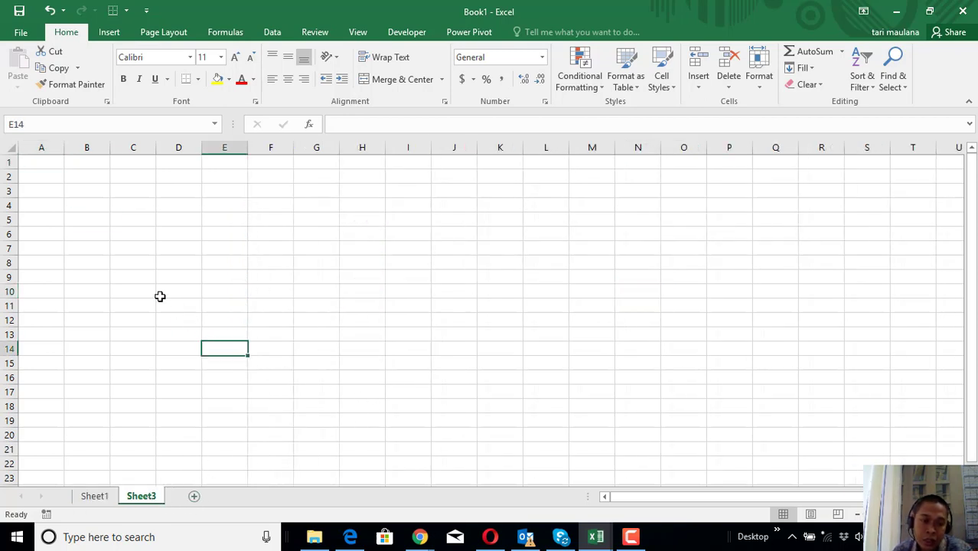
click(101, 192)
click(139, 192)
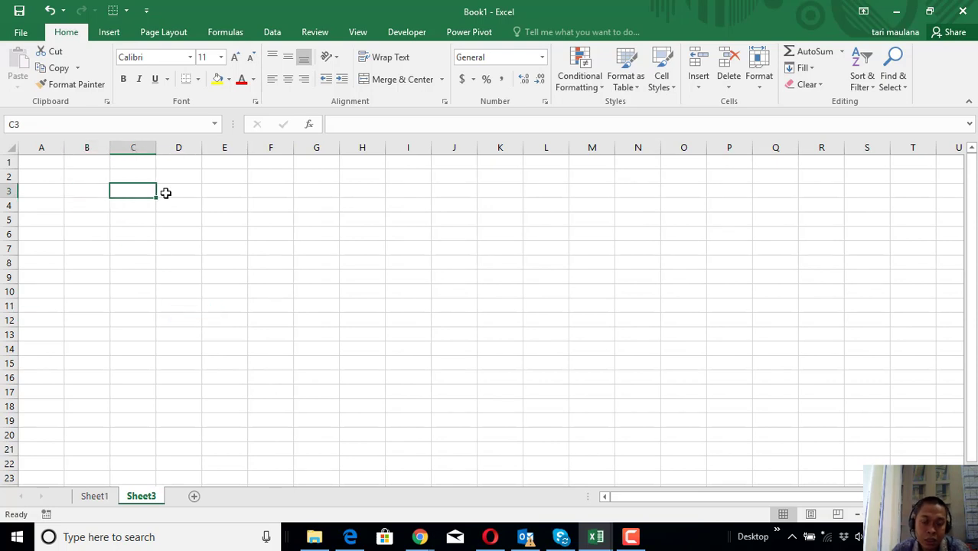
Enter the headers Tgl and angka in C3 and D3
text(T)
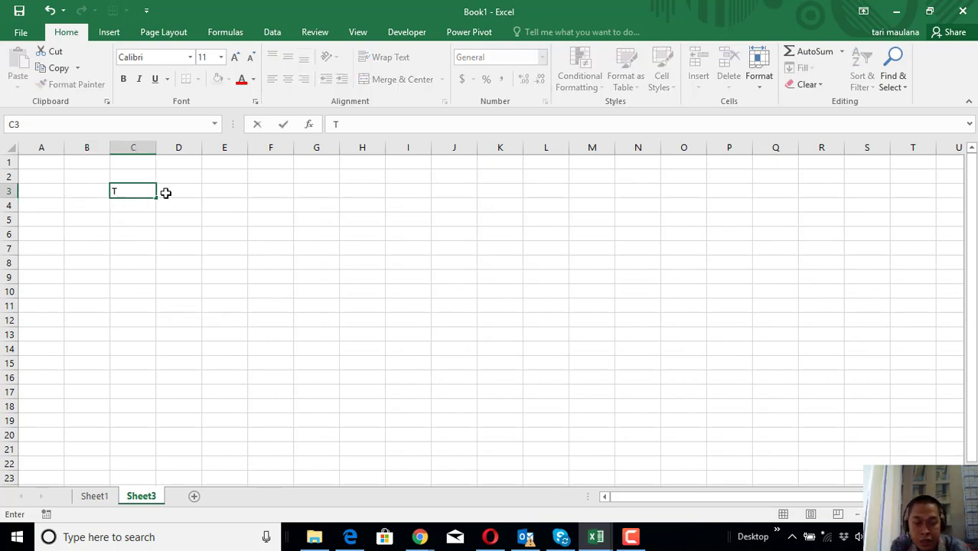
text(gl)
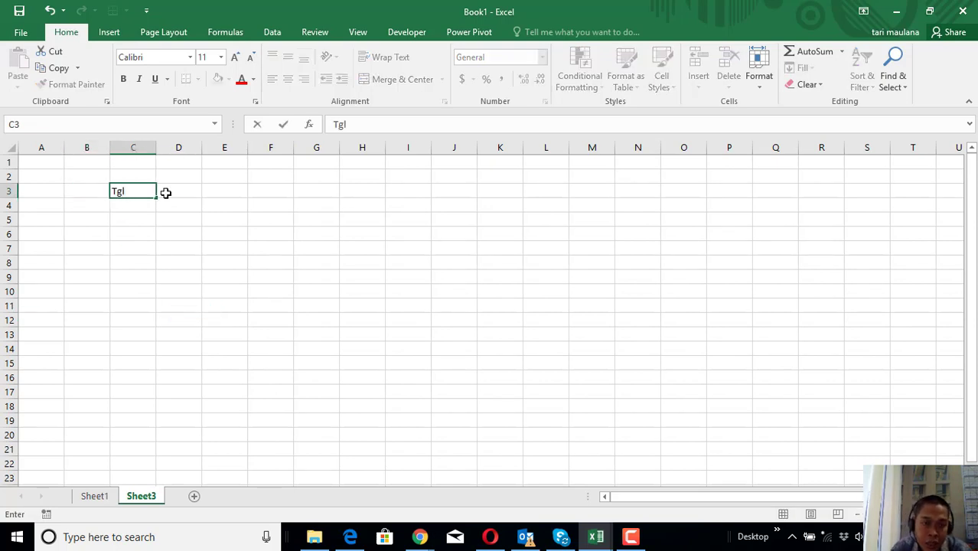
click(177, 233)
click(180, 189)
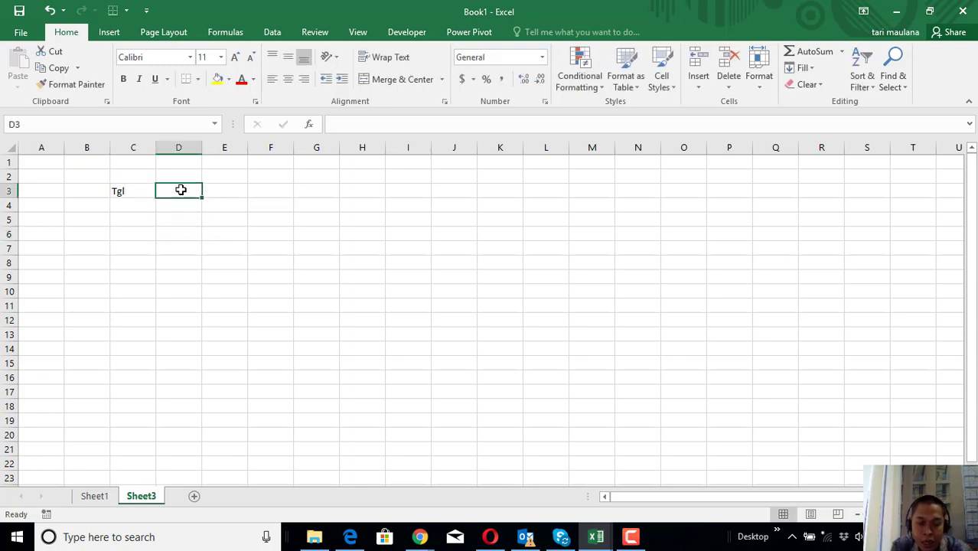
text(angka)
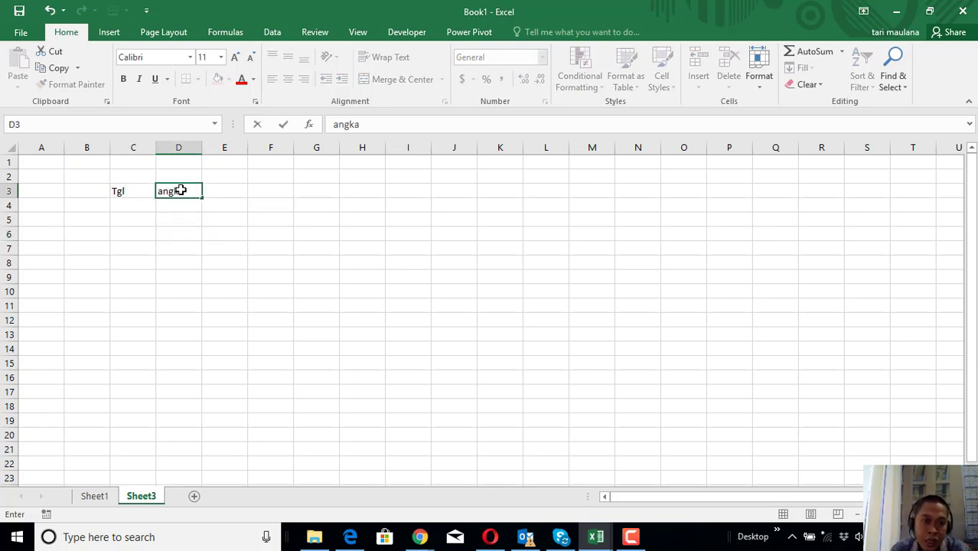
key(Return)
click(219, 246)
click(222, 188)
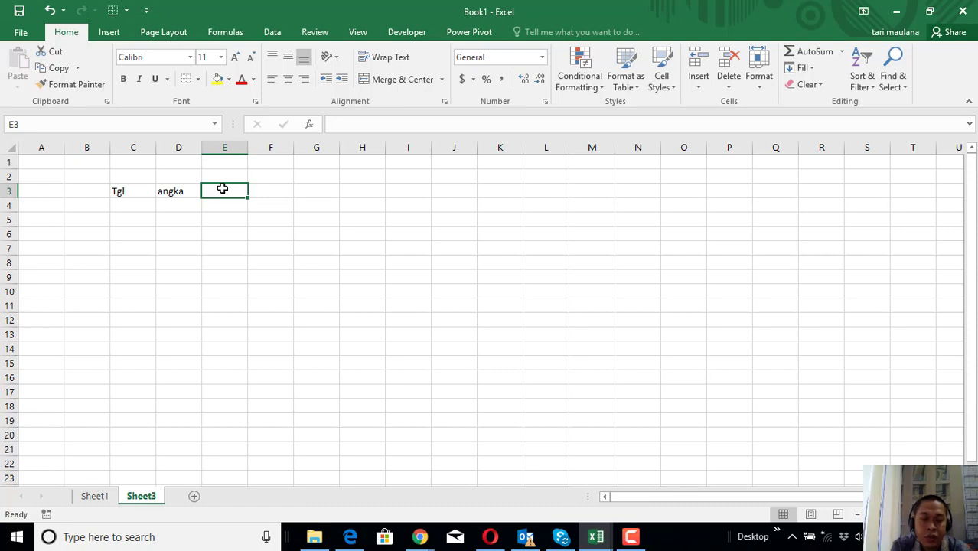
Add Hari, Bulan and Tahun in E3:G3 and recapitalise D3 as Angka
text(Hari)
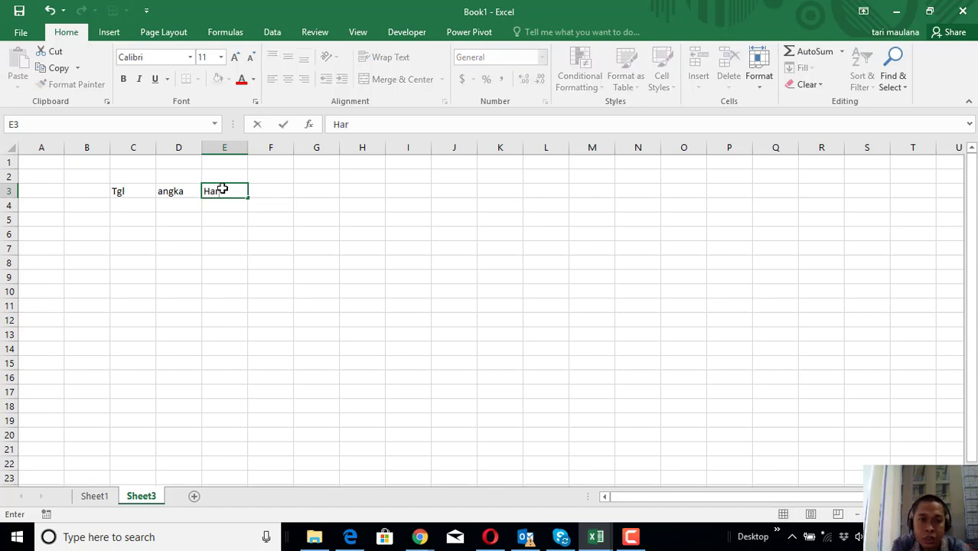
click(173, 190)
text(Ang)
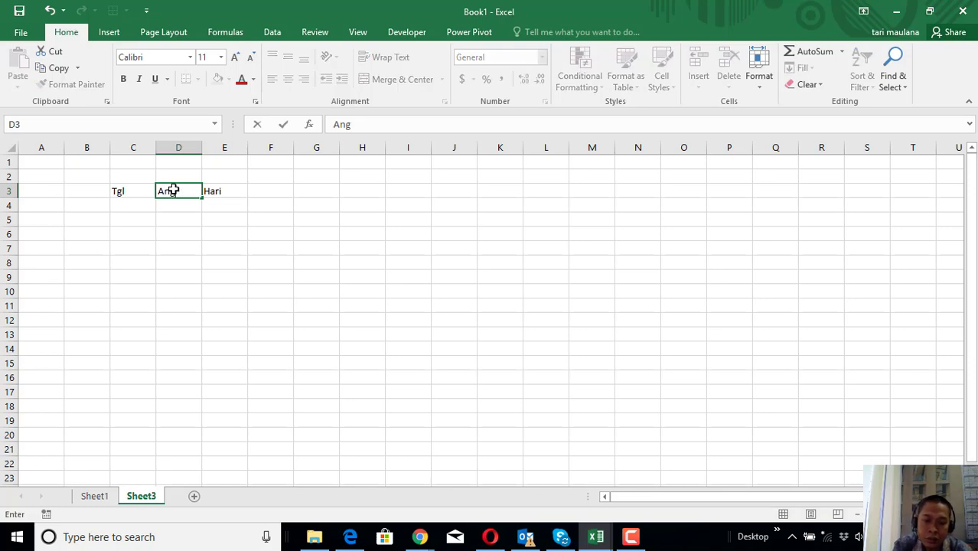
text(ka)
click(270, 191)
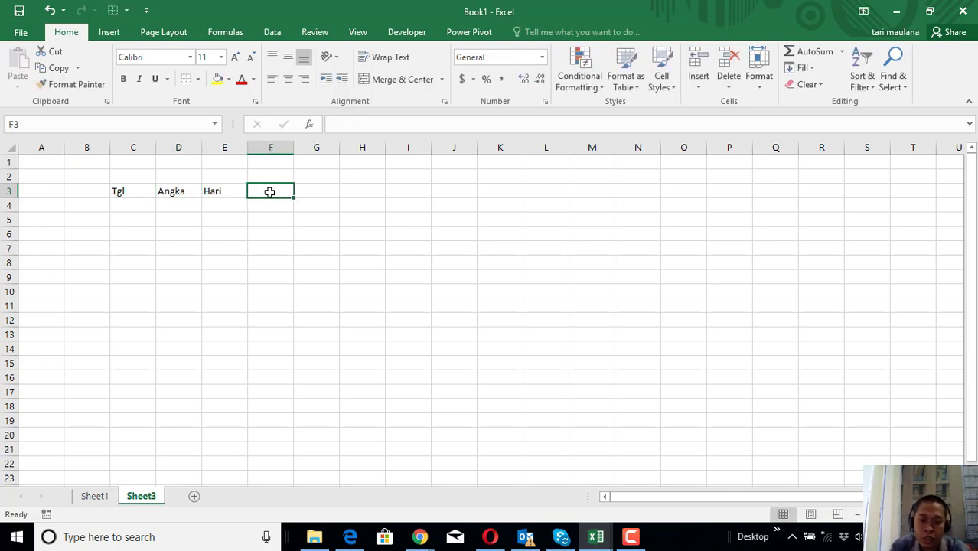
text(Bulan)
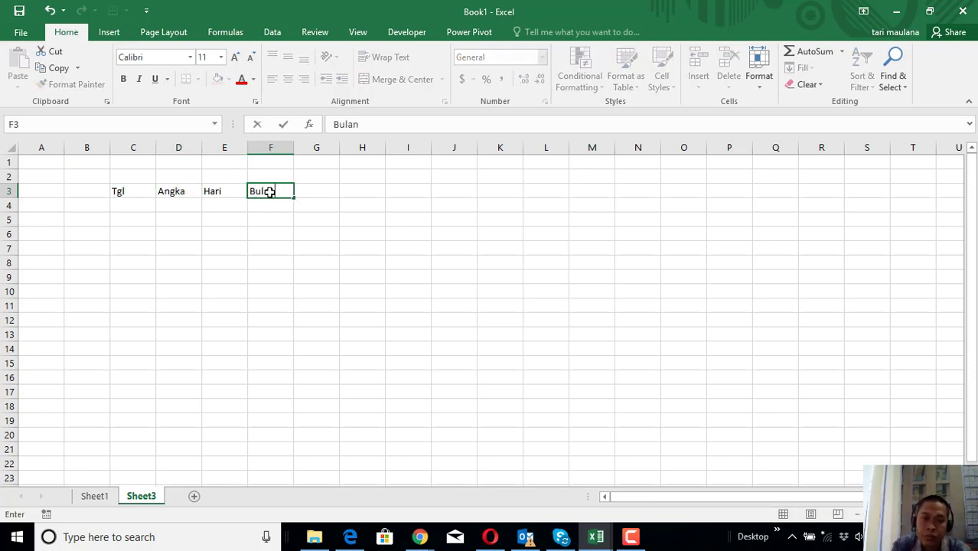
click(313, 234)
click(317, 189)
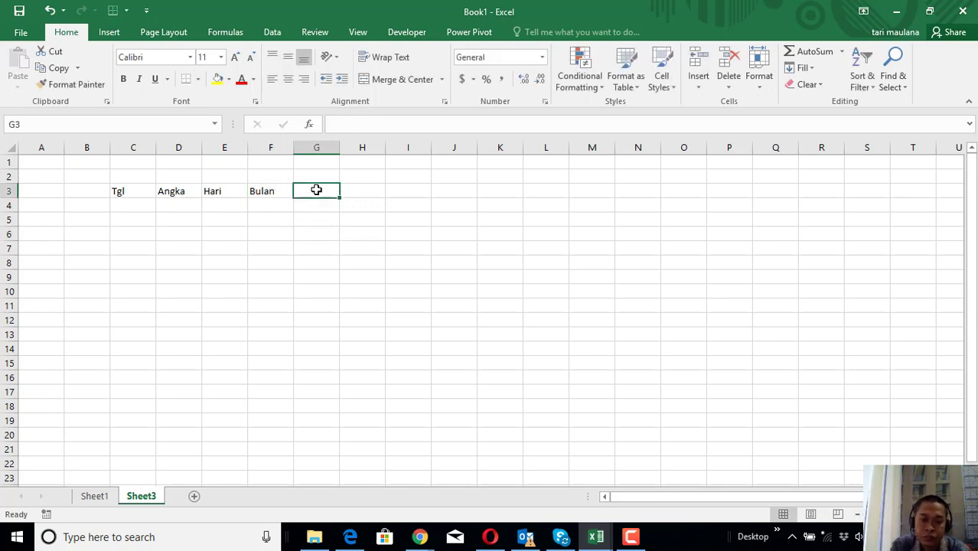
text(Tahun)
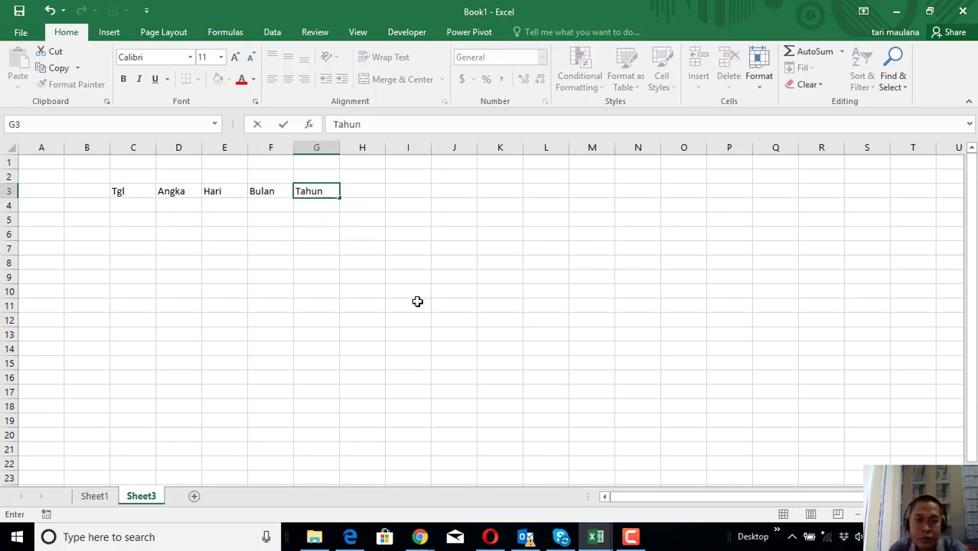
click(414, 301)
click(134, 206)
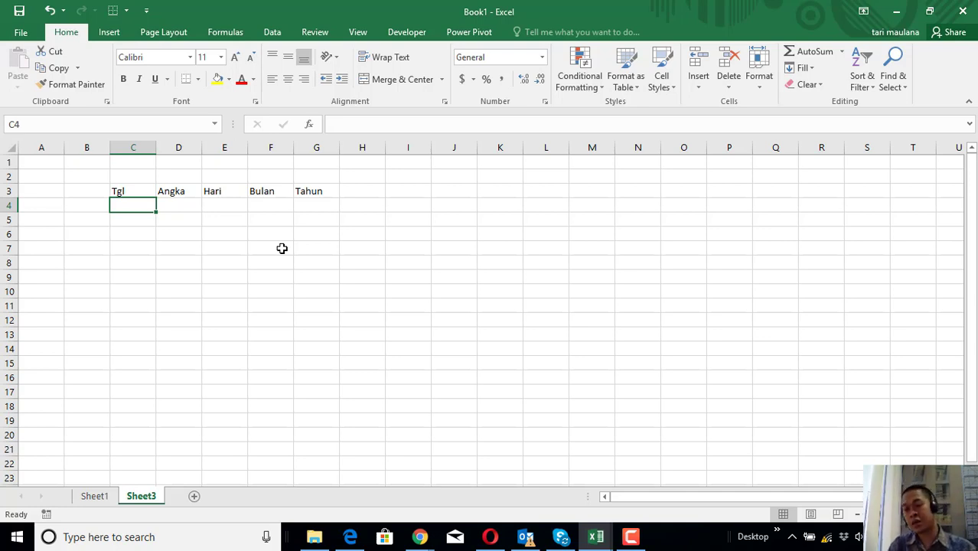
Put today's date 4/25/2018 in C4 and extend the series to 5/8/2018 in C17
key(ctrl+semicolon)
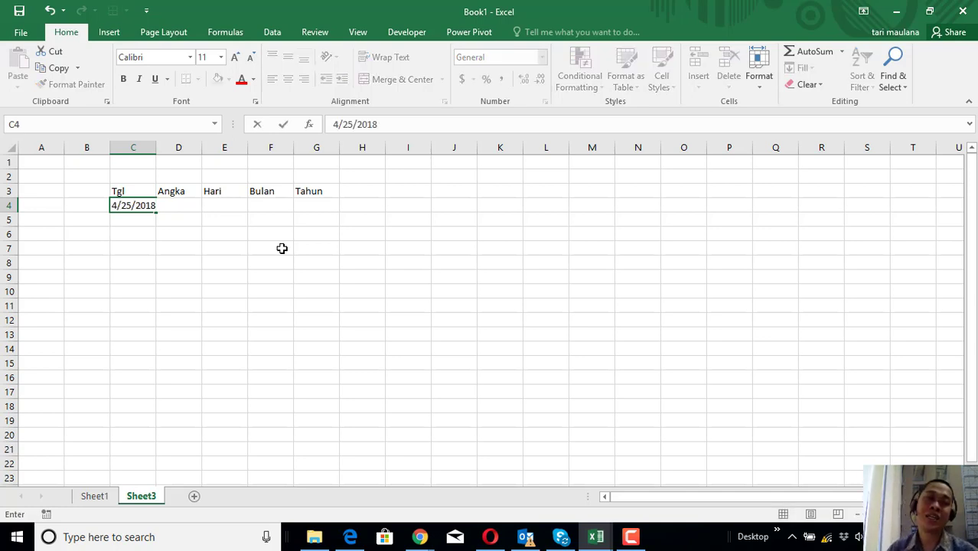
click(141, 233)
click(134, 205)
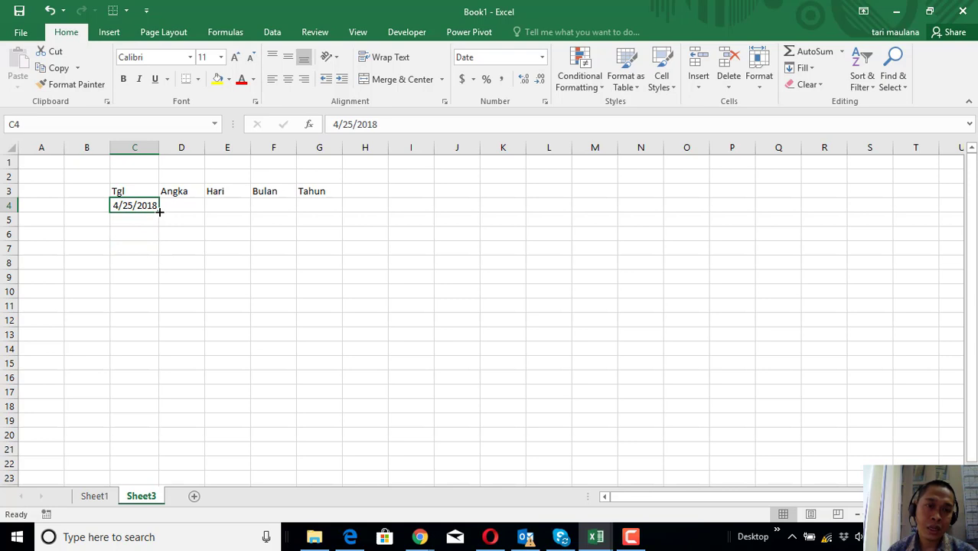
drag(159, 210, 158, 400)
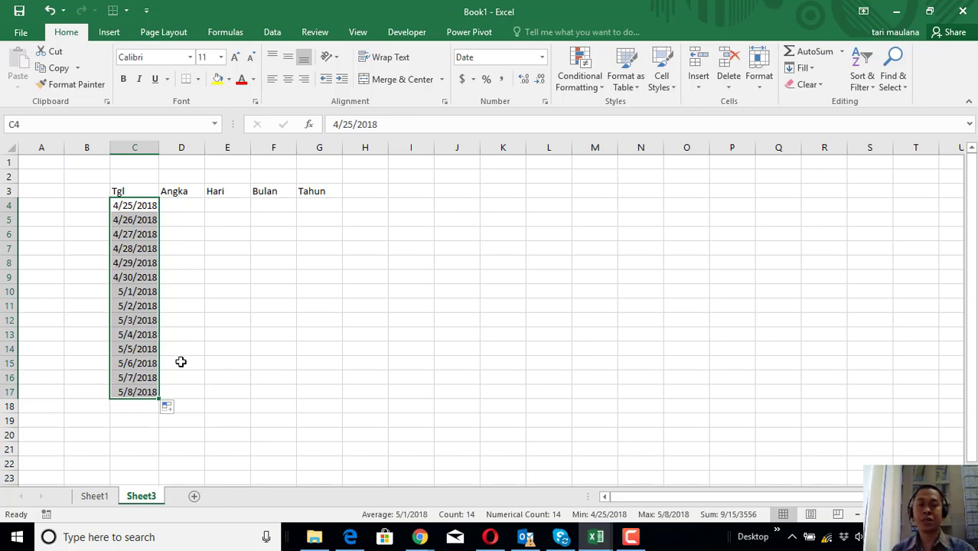
click(191, 373)
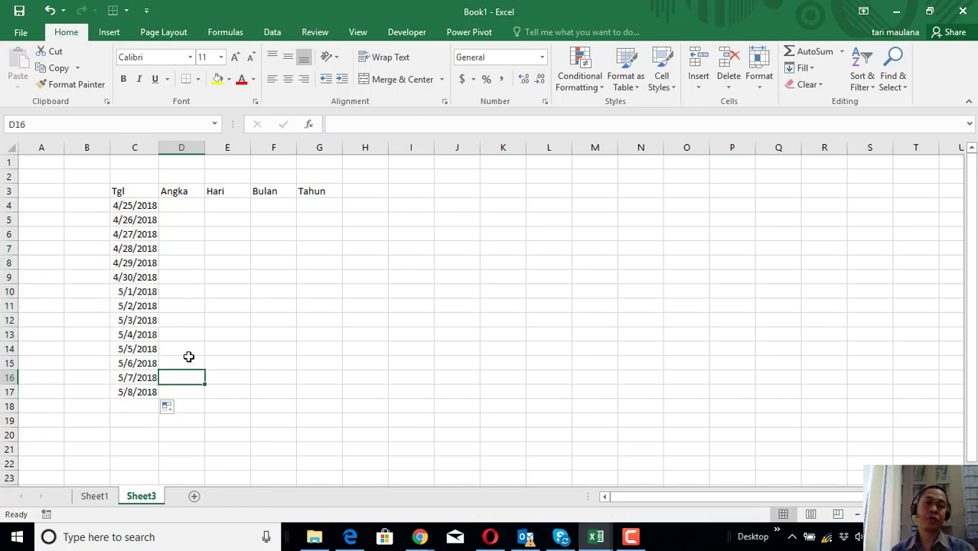
click(142, 334)
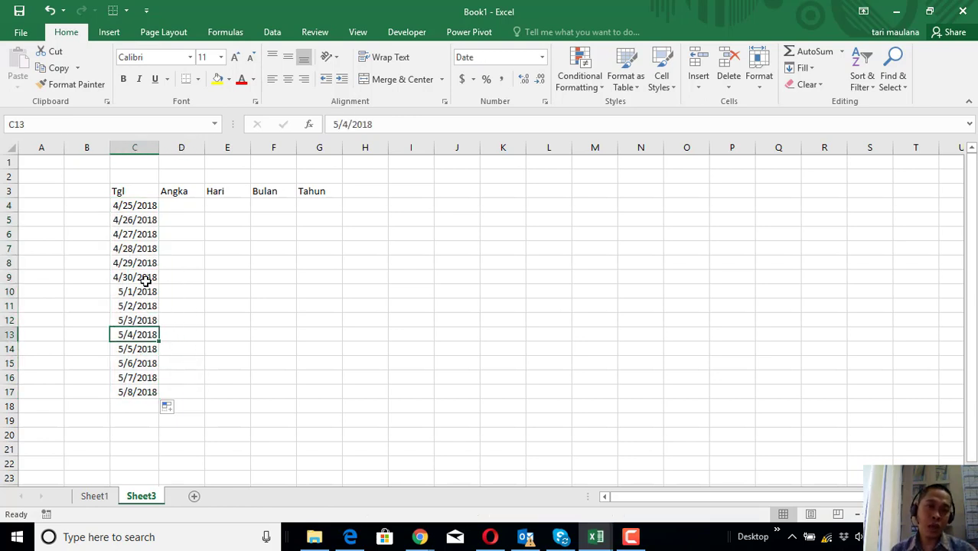
click(142, 209)
click(141, 230)
click(220, 205)
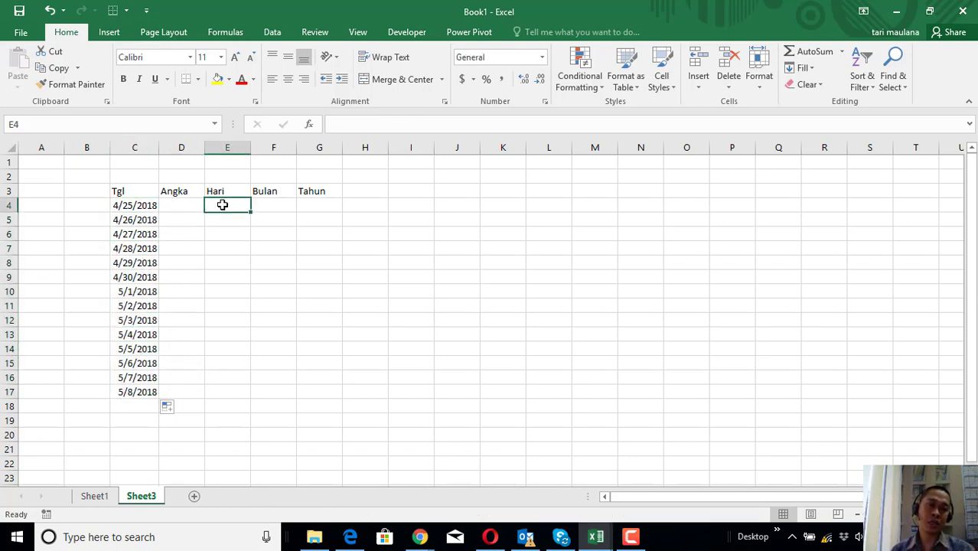
click(265, 205)
click(318, 204)
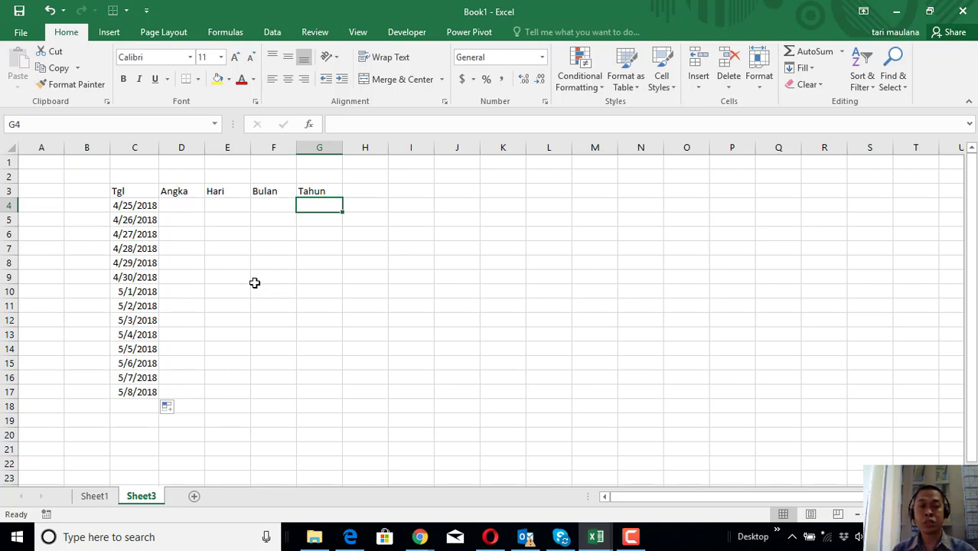
click(375, 288)
click(305, 295)
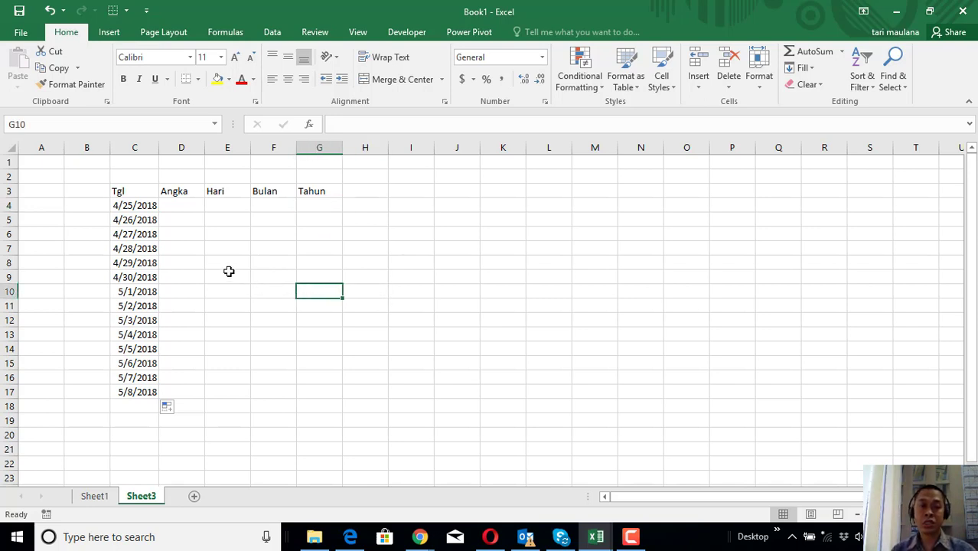
click(229, 272)
click(228, 232)
click(284, 233)
click(277, 264)
click(233, 264)
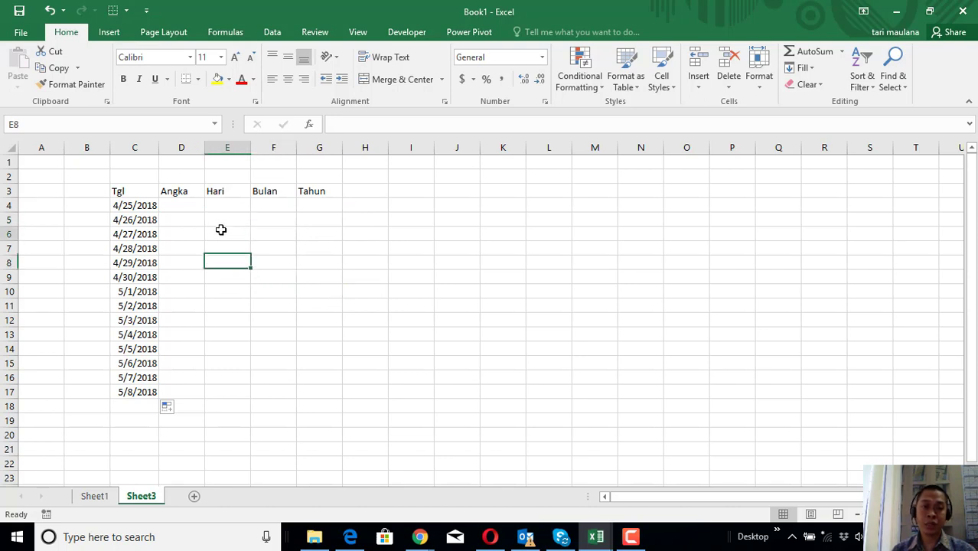
click(220, 230)
click(186, 218)
click(185, 205)
click(227, 236)
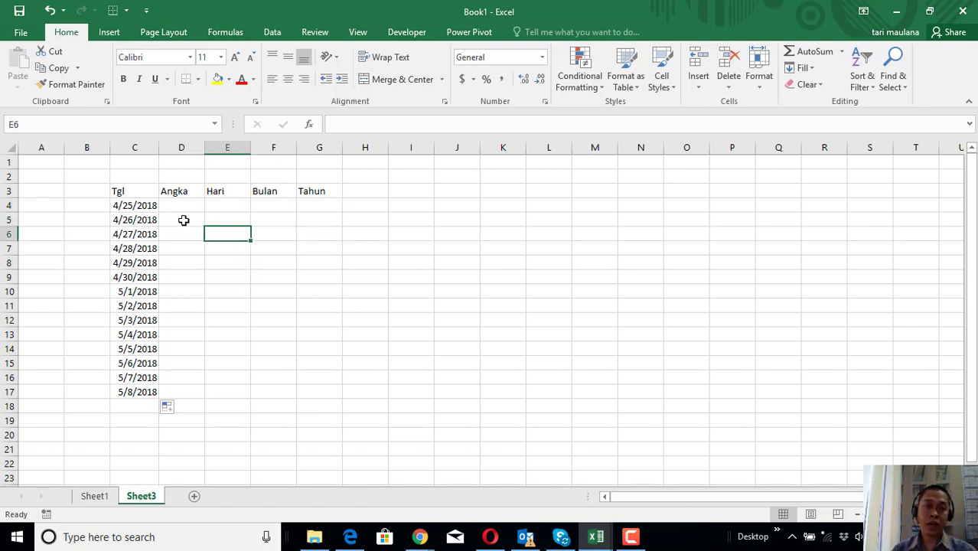
click(220, 208)
click(236, 249)
click(234, 207)
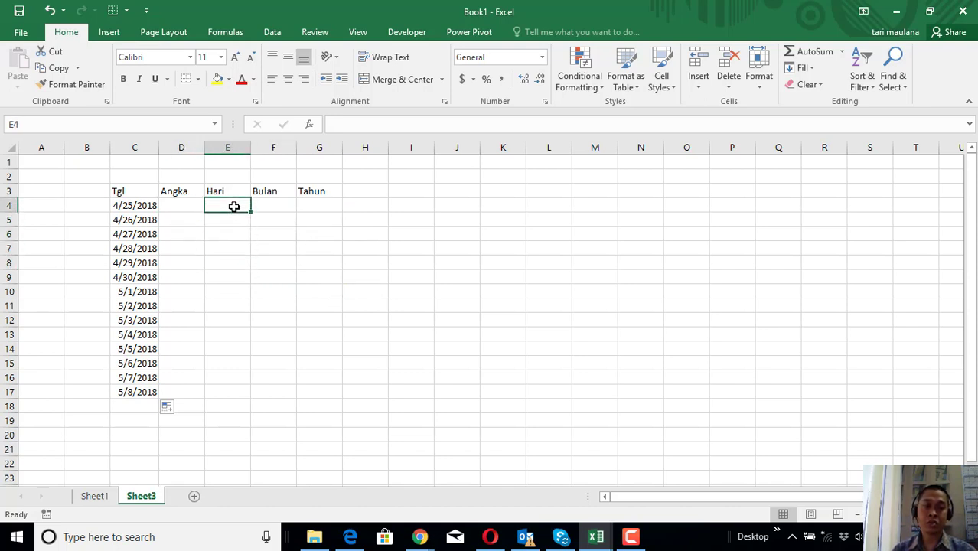
click(127, 207)
click(245, 230)
click(231, 205)
click(234, 234)
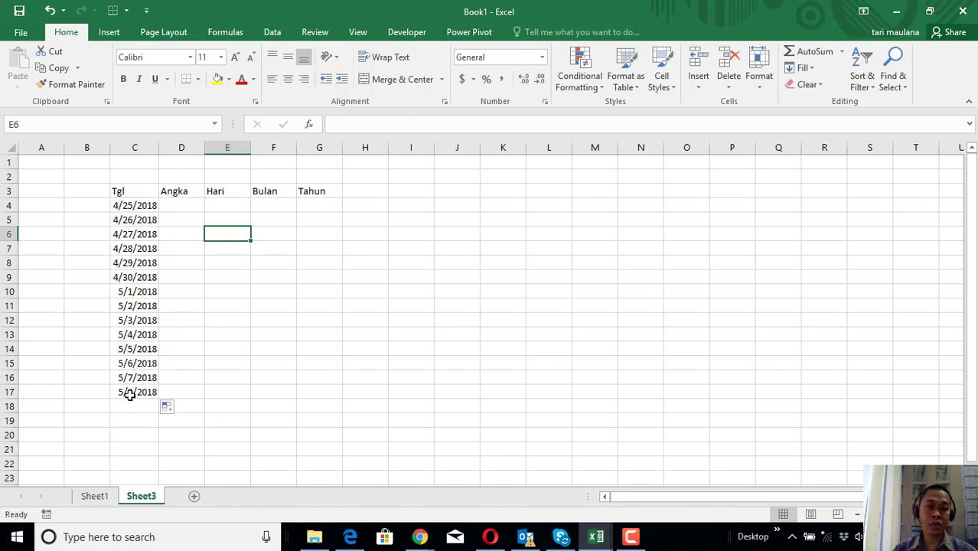
click(229, 394)
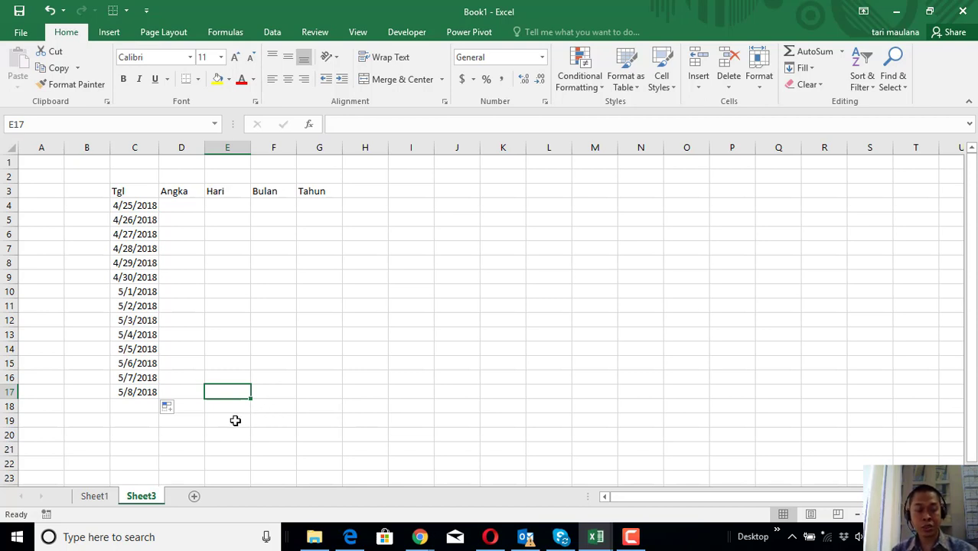
Give E17 the custom number format [$-421]dddd for Indonesian weekday names
key(ctrl+1)
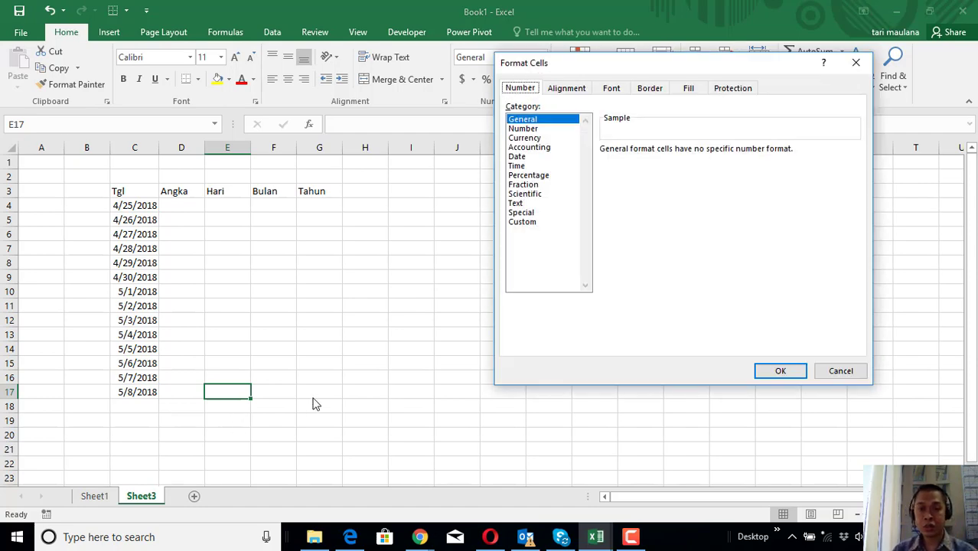
click(533, 223)
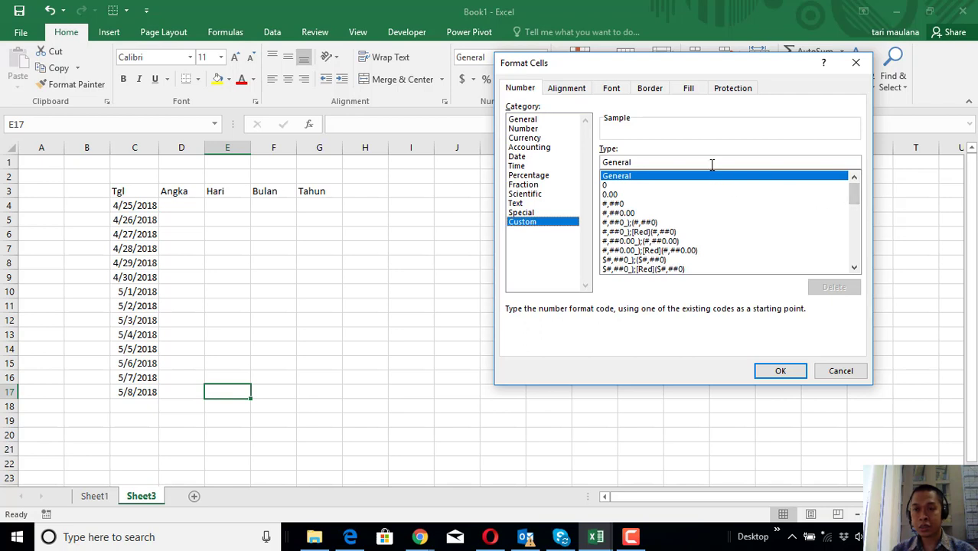
key(BackSpace)
key(BackSpace)
key(BackSpace)
key(BackSpace)
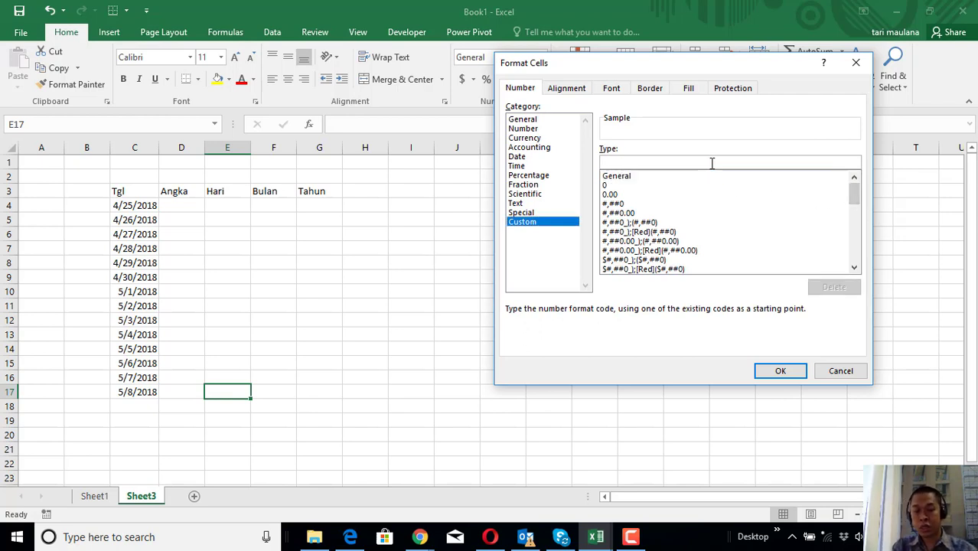
text([$-421]dddd)
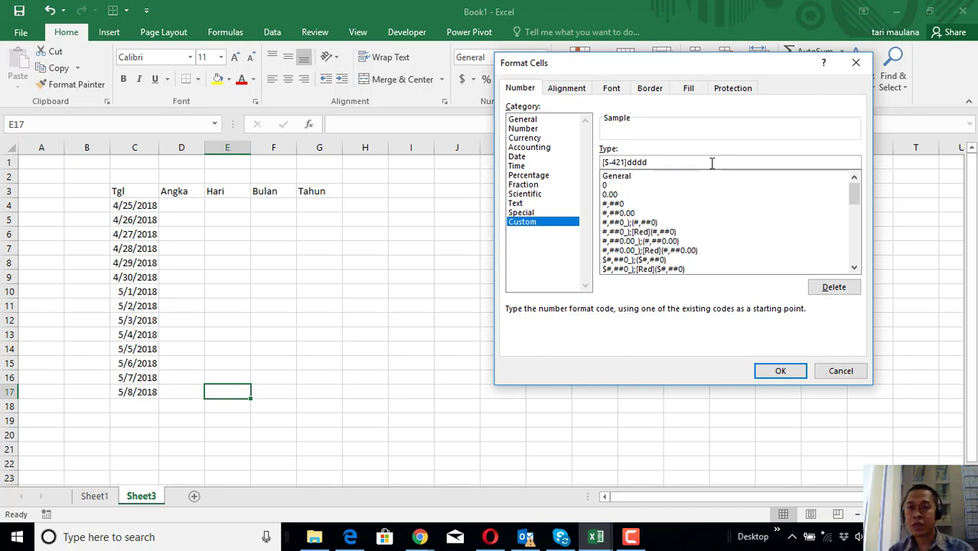
click(773, 372)
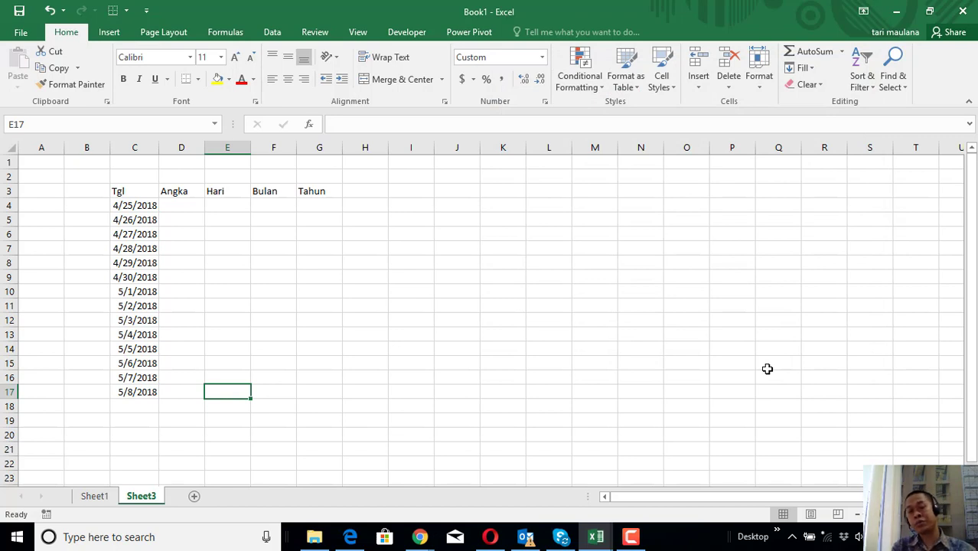
text(=)
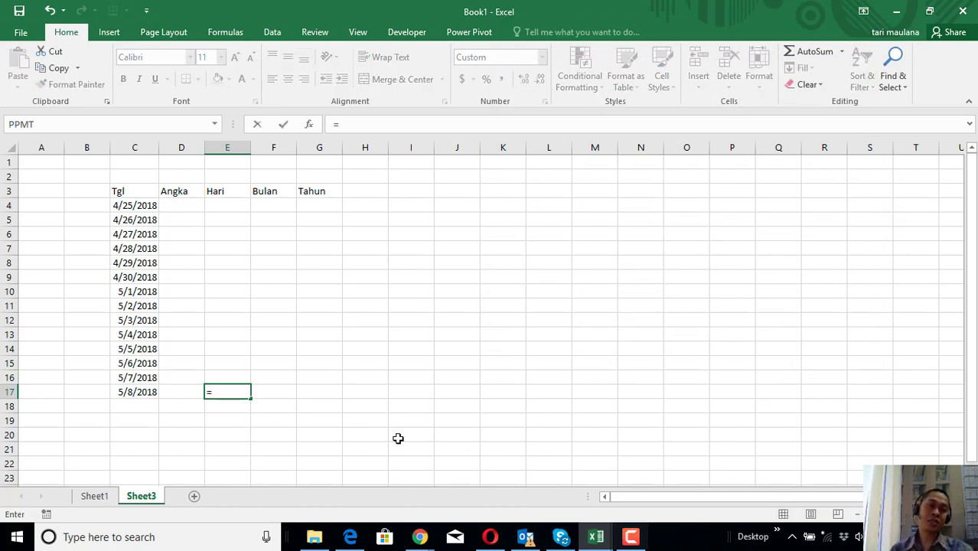
Set E17 to =C17 so it shows Selasa, then verify against the calendar
click(145, 393)
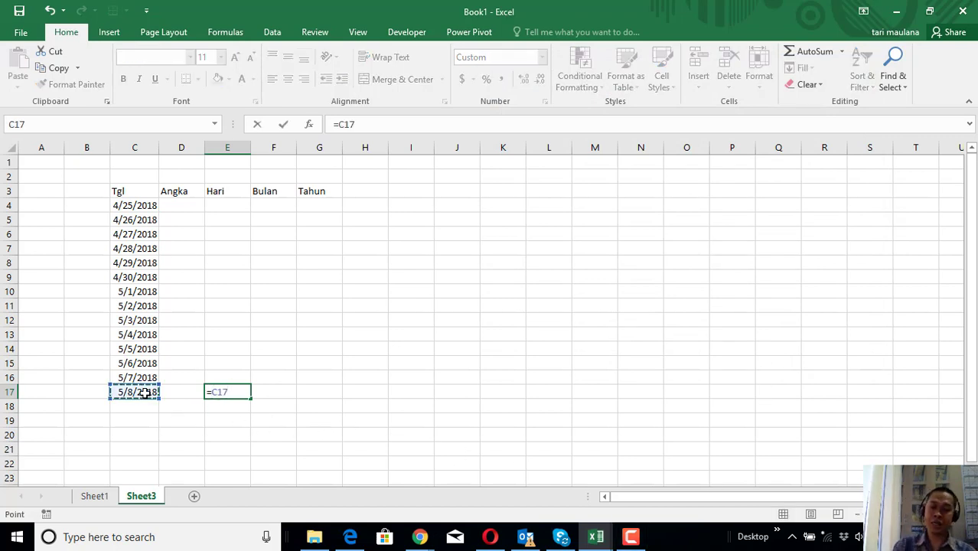
key(Return)
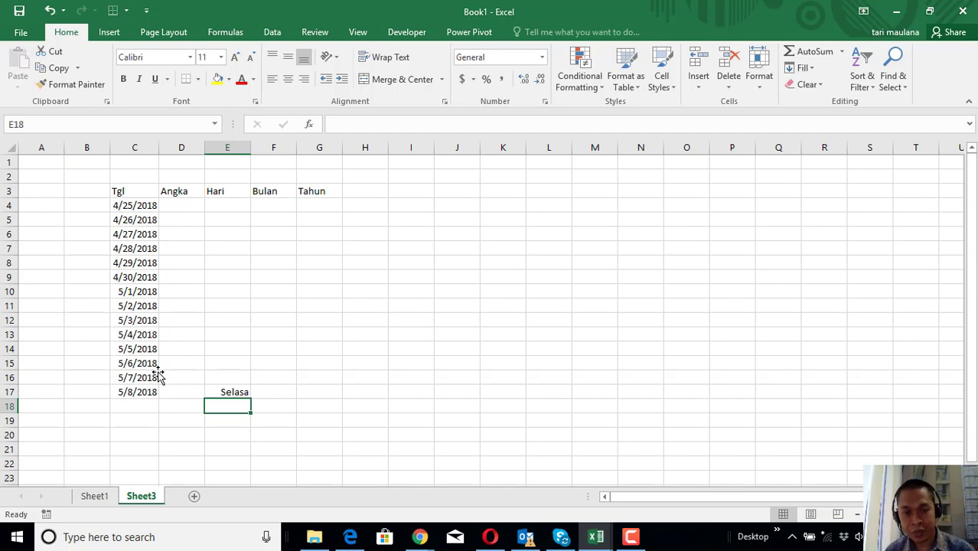
click(235, 392)
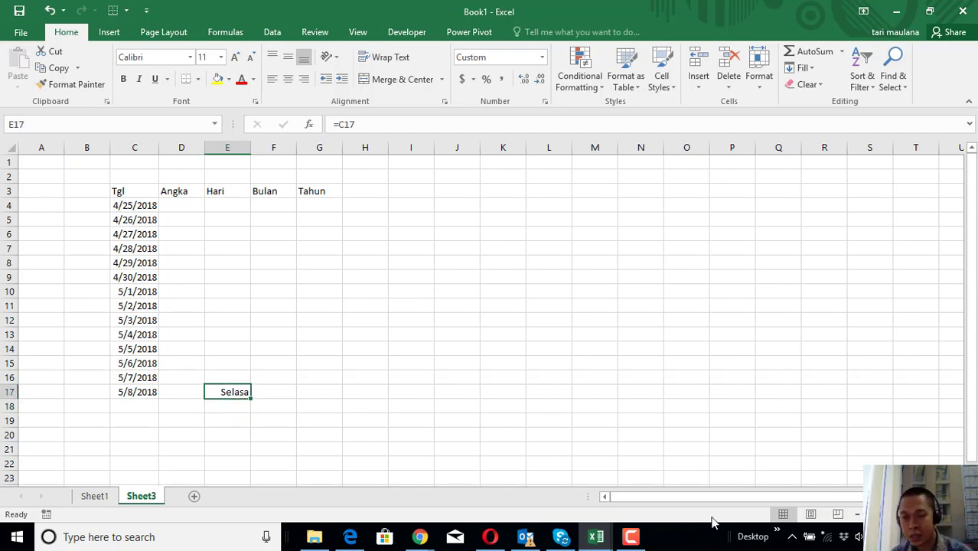
click(911, 537)
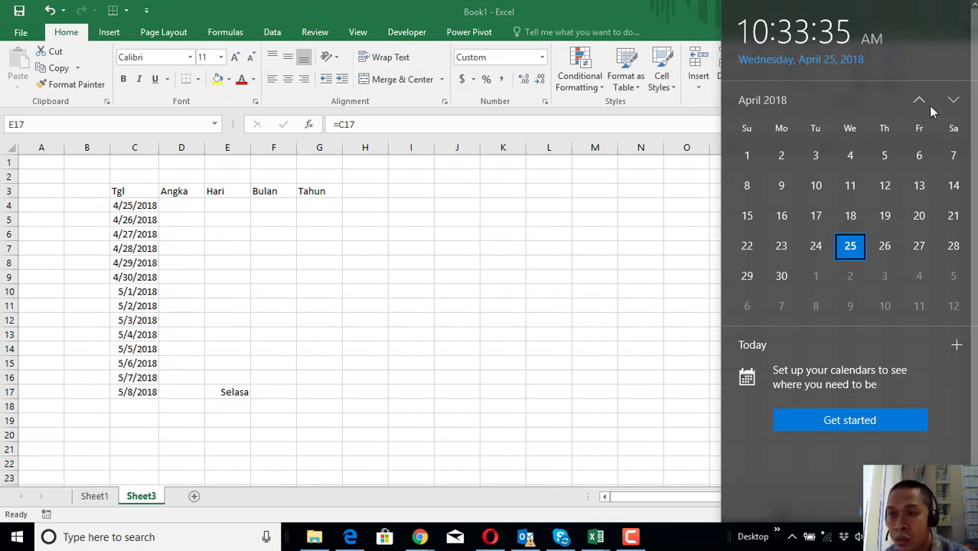
click(954, 101)
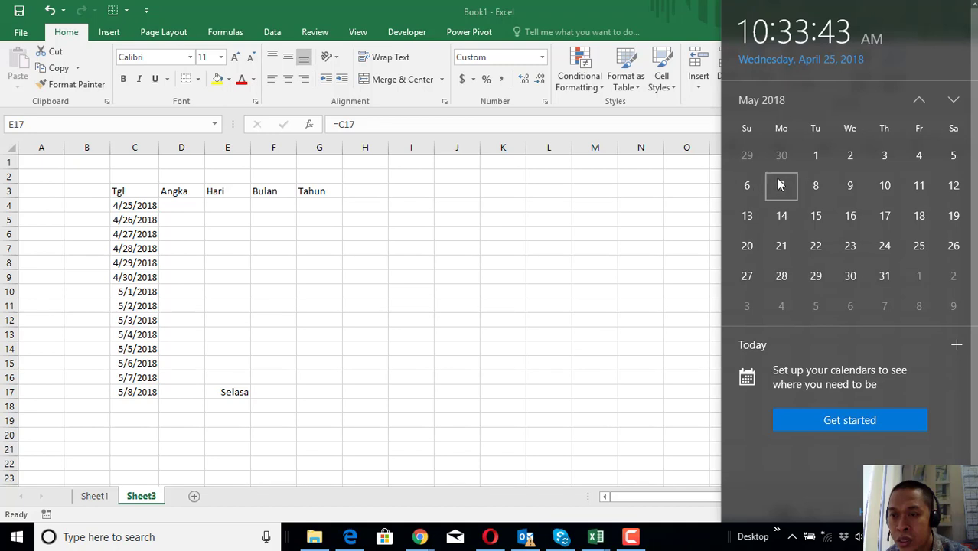
Copy E17's weekday formula up to E4, giving Rabu through Selasa, and check the cells
click(247, 398)
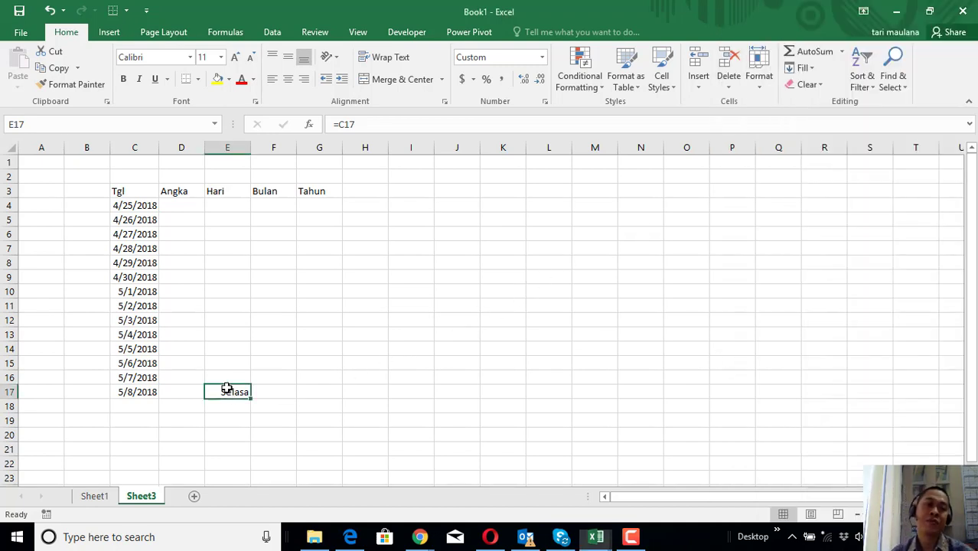
drag(251, 393, 257, 201)
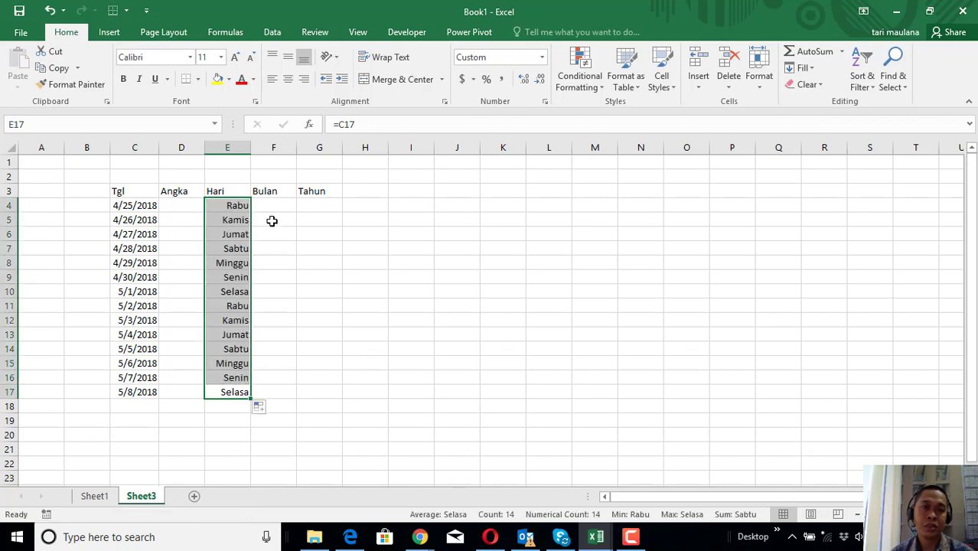
click(232, 205)
key(Down)
key(Down)
key(Up)
key(Up)
click(233, 278)
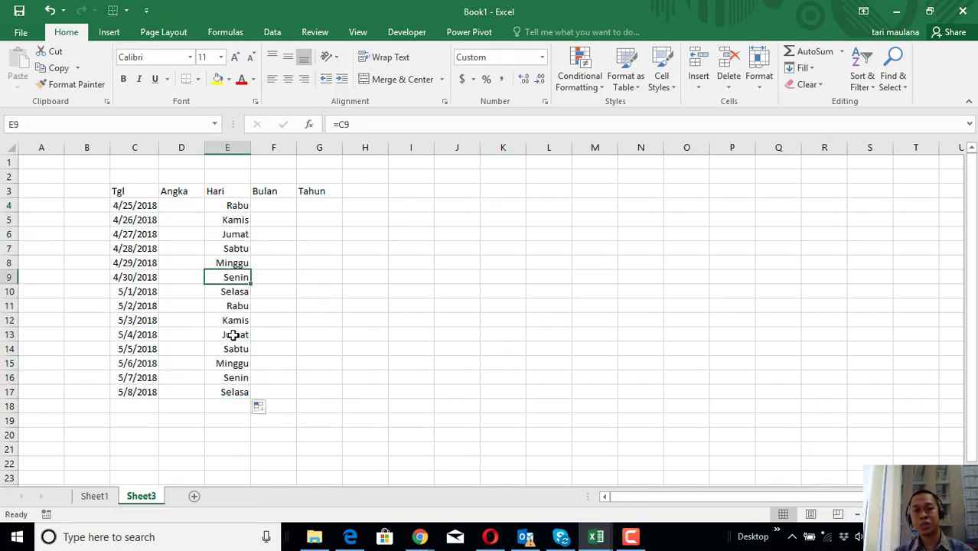
click(233, 334)
click(234, 406)
click(234, 391)
click(314, 363)
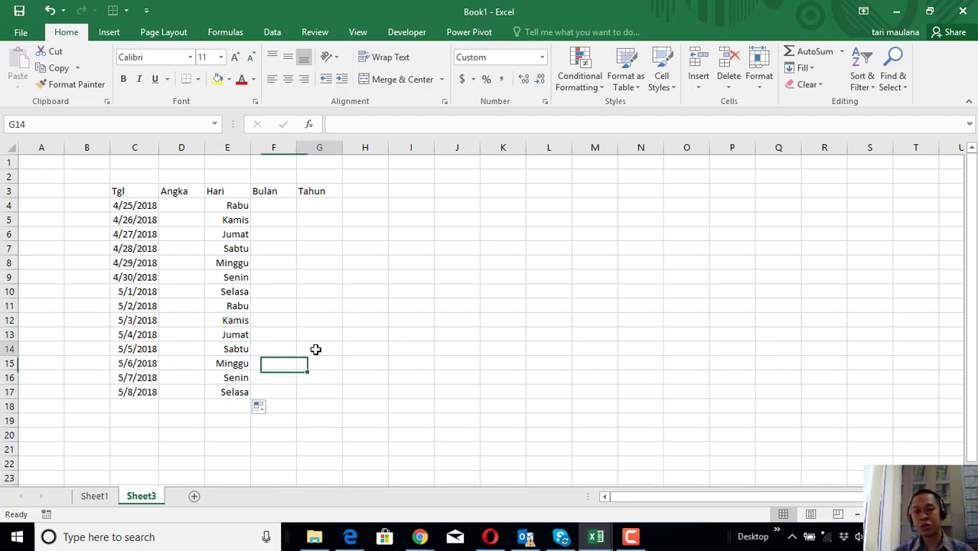
click(317, 349)
click(276, 208)
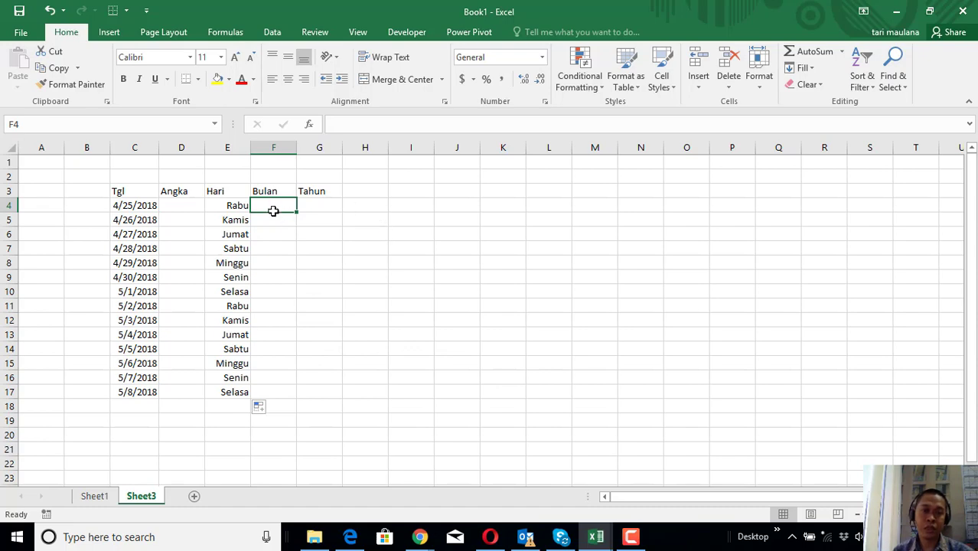
Give F4:F17 the Indonesian month-name custom format [$-421]mmmm
drag(269, 203, 273, 393)
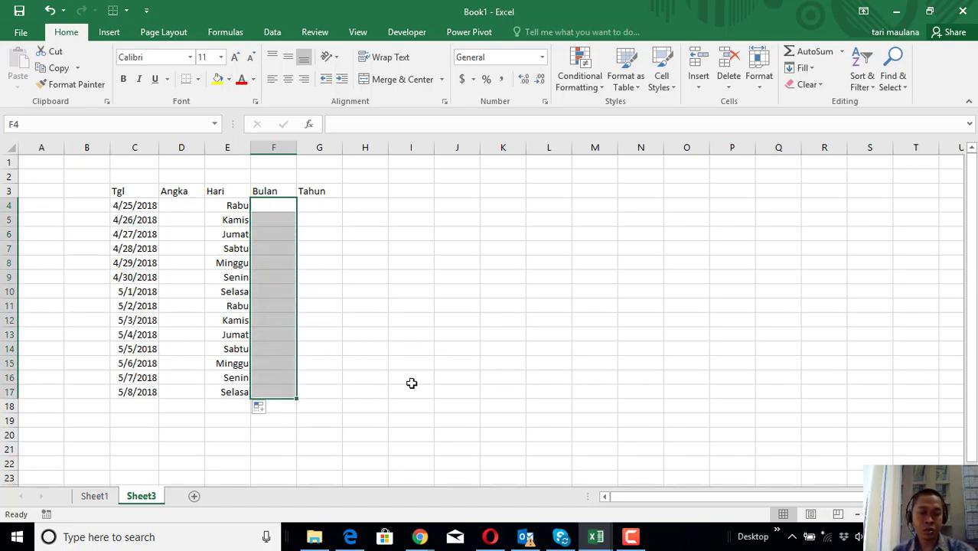
key(ctrl+1)
click(524, 222)
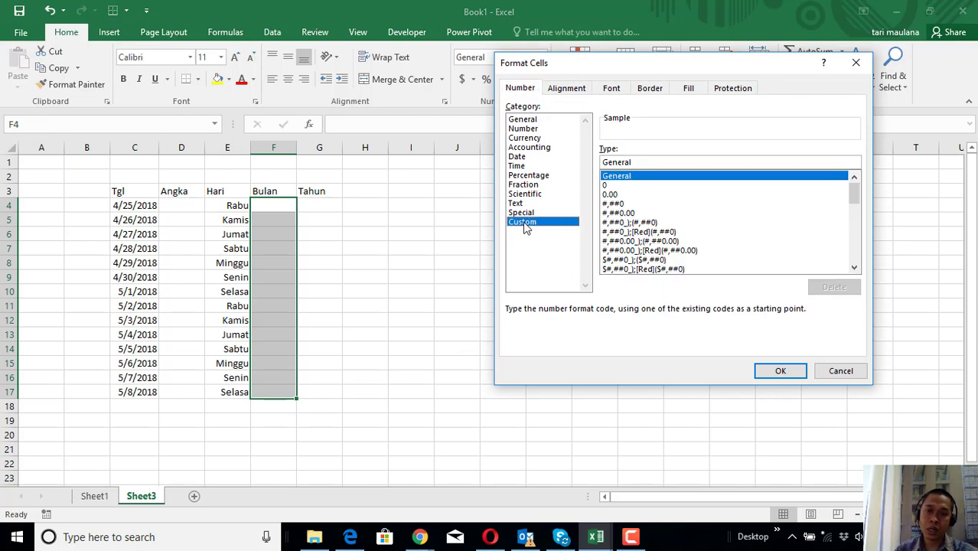
drag(854, 193, 856, 274)
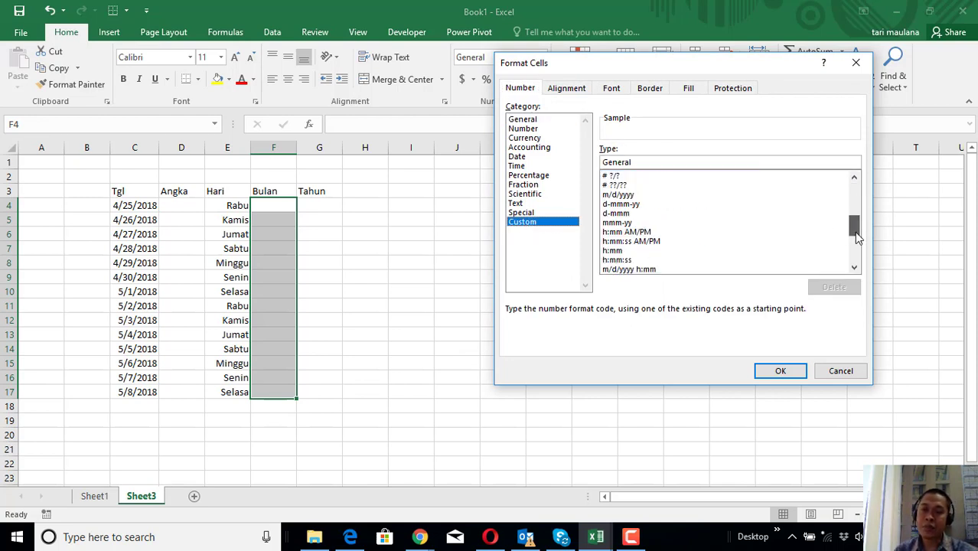
click(625, 270)
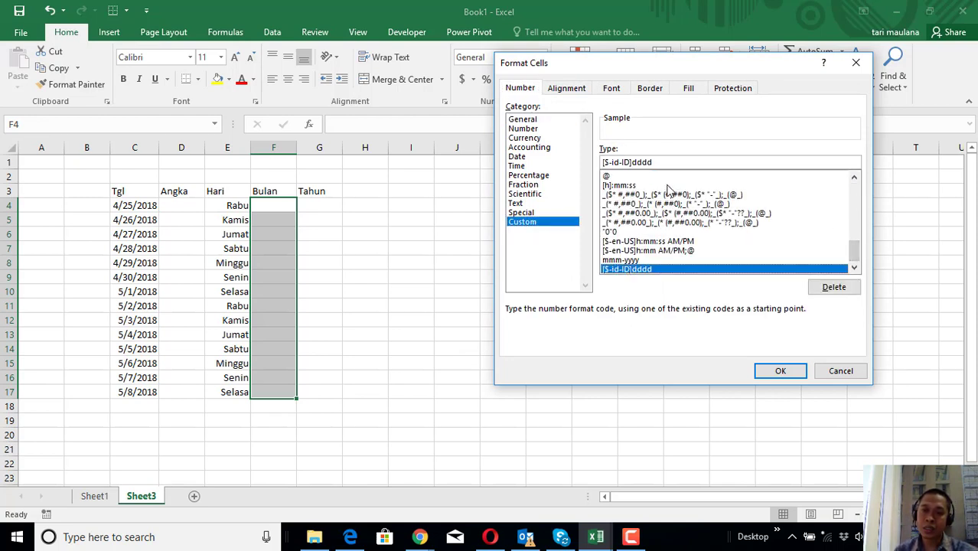
click(662, 161)
key(BackSpace)
key(BackSpace)
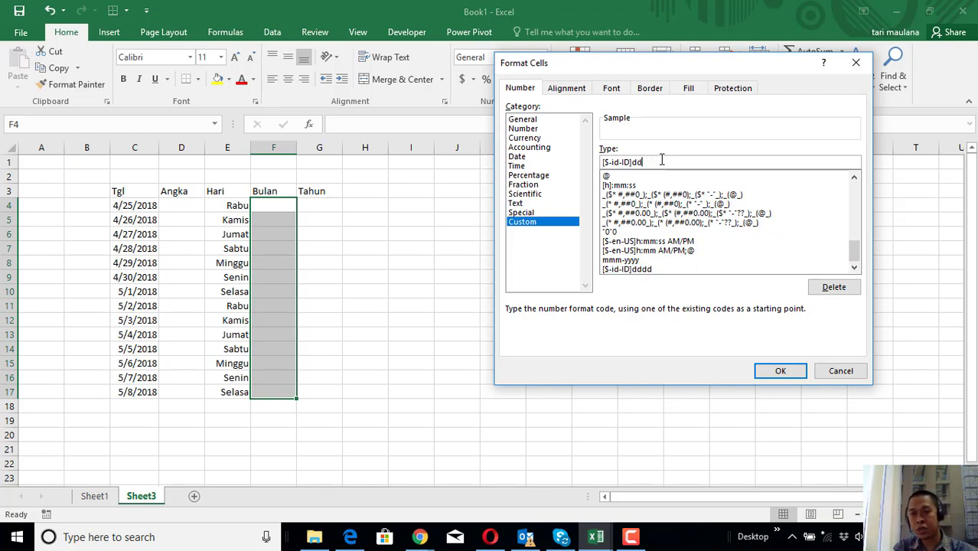
key(BackSpace)
key(BackSpace)
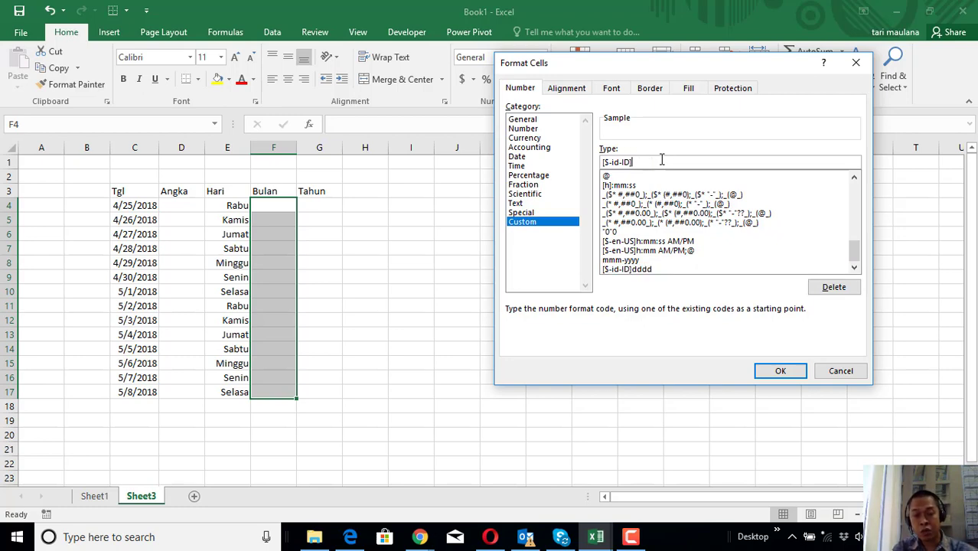
text(mmmm)
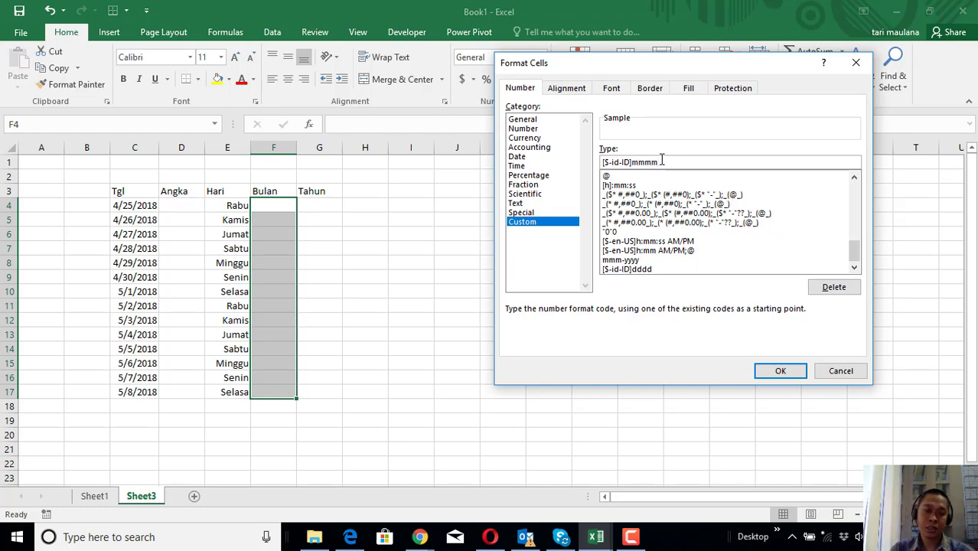
key(Return)
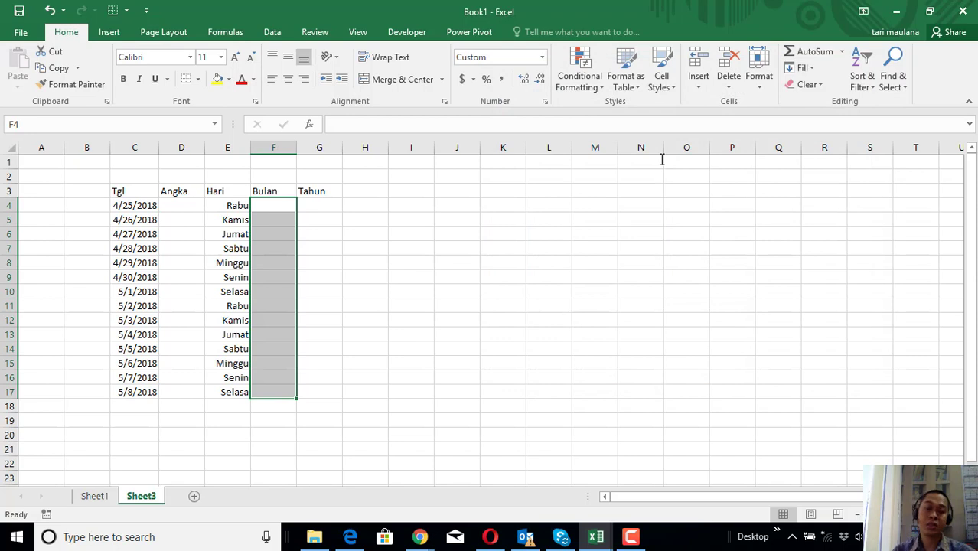
Fill F4:F17 with =C4 so each cell shows April or Mei
text(=)
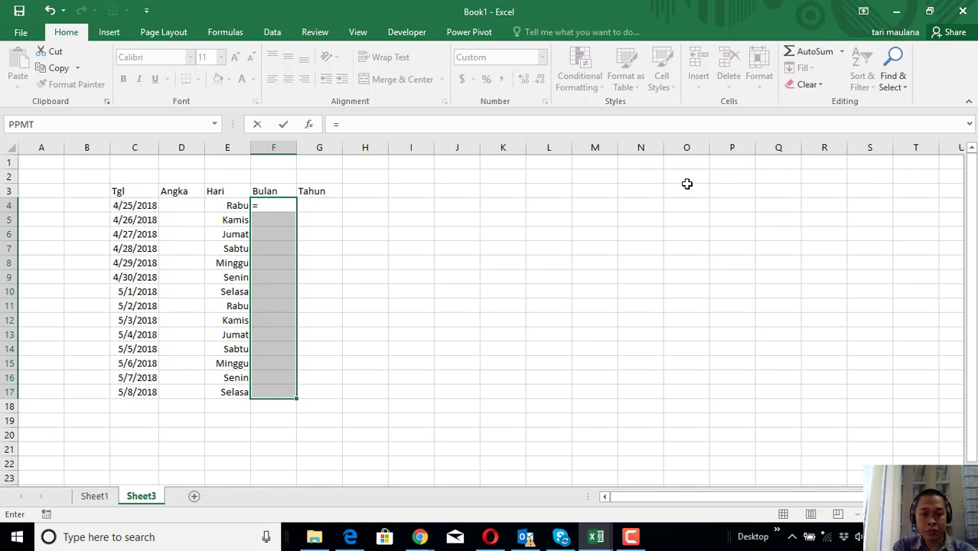
text(c4)
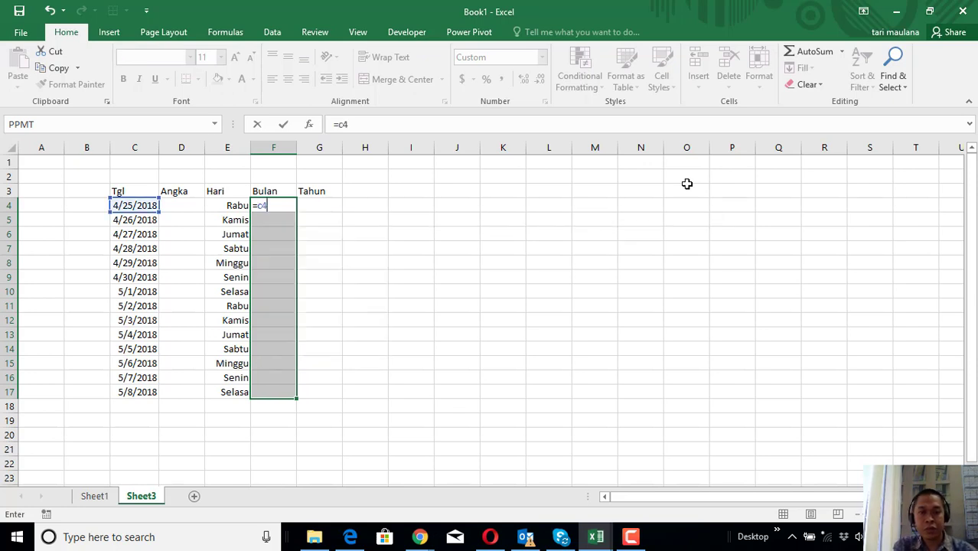
key(ctrl+Return)
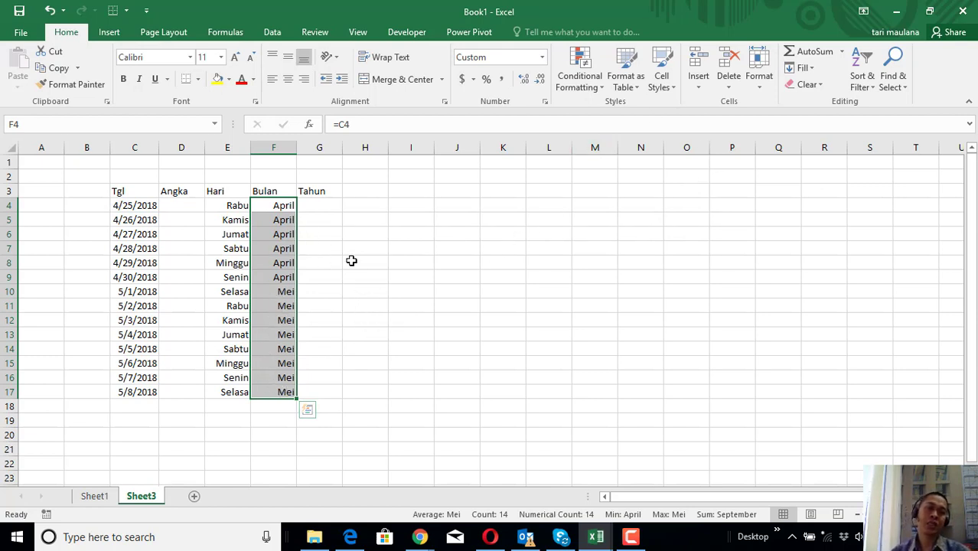
click(327, 210)
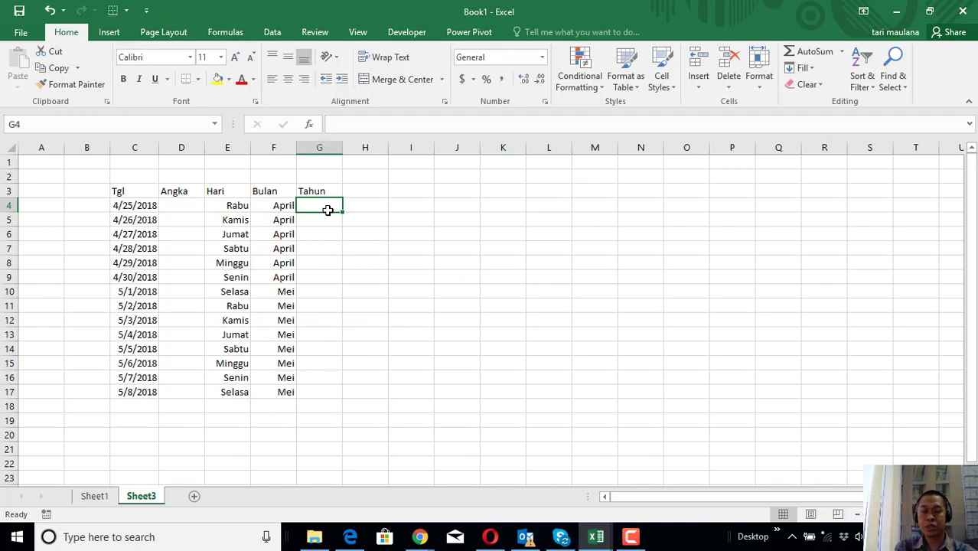
Fill Tahun cells G4:G17 with the formula =C4 referencing each Tgl date
click(343, 244)
drag(322, 211, 315, 395)
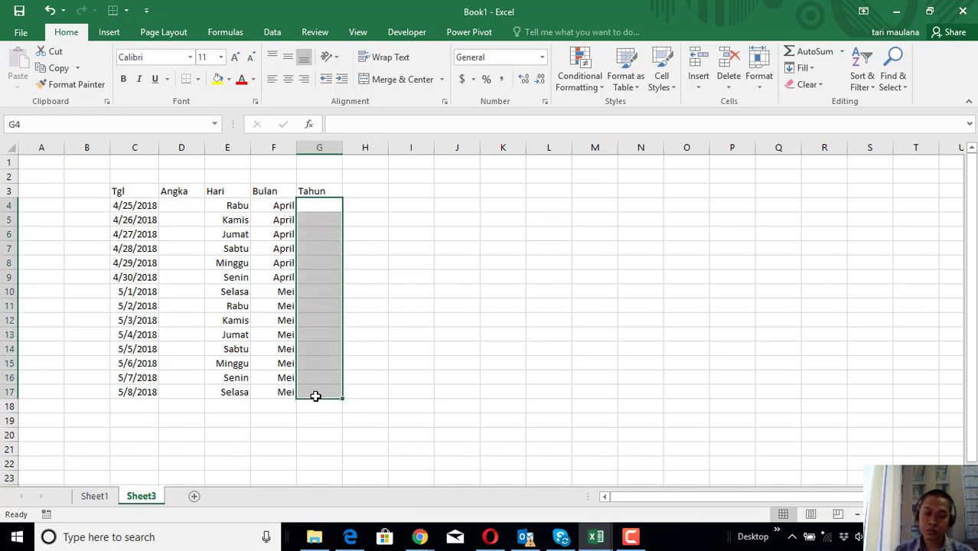
text(=)
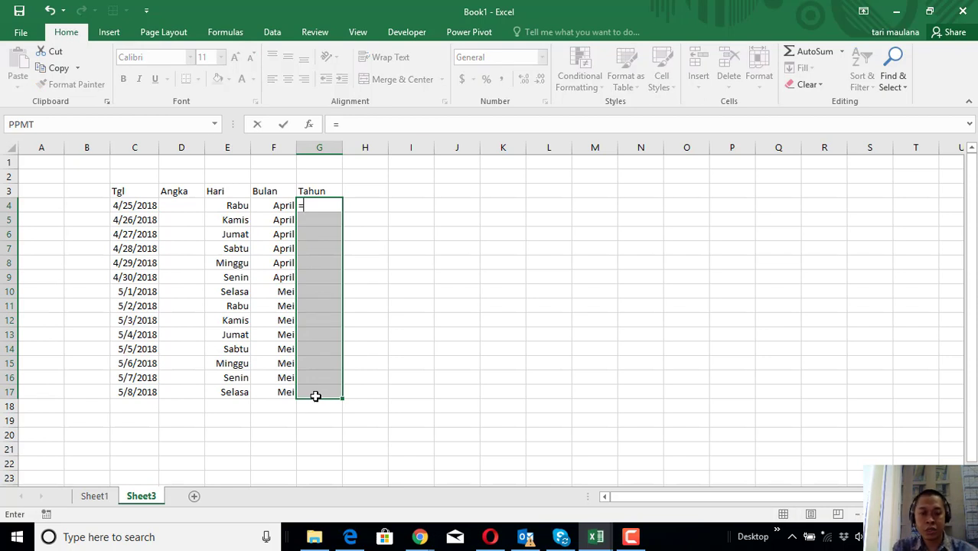
text(c)
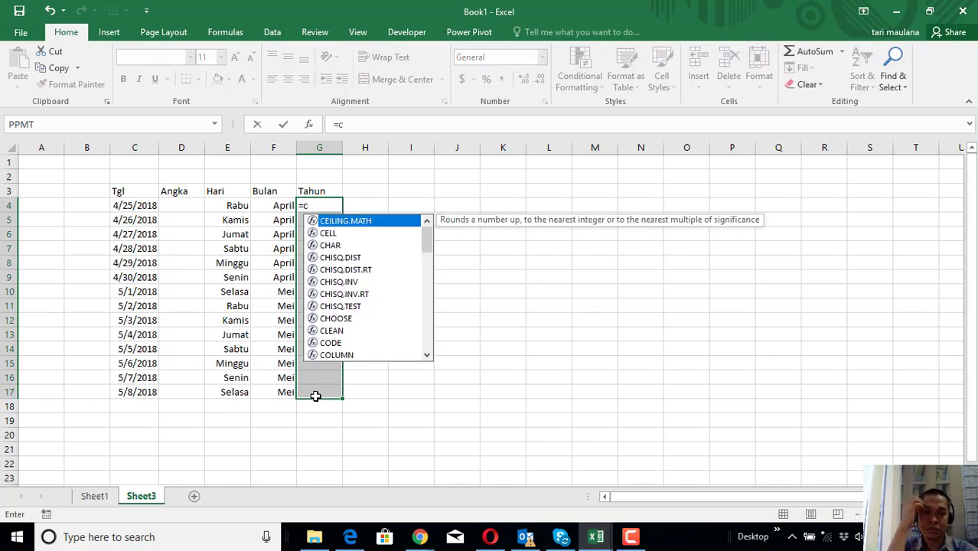
text(4)
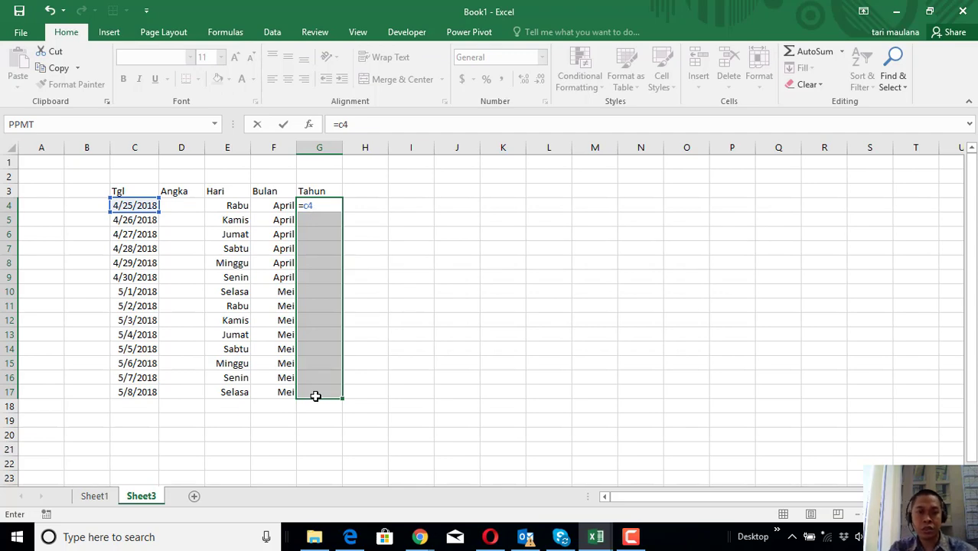
key(ctrl+Return)
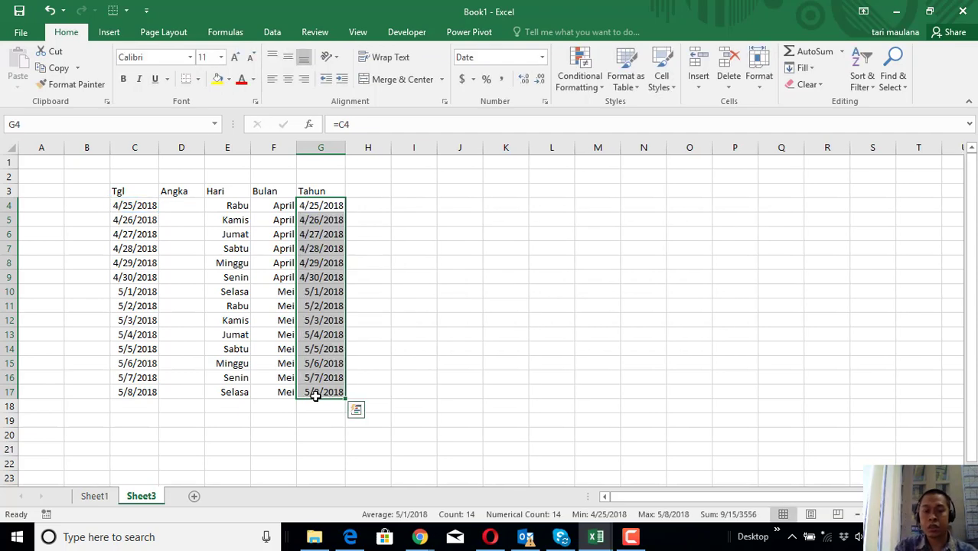
Apply the custom number format [$-id-ID]yyyy so the Tahun column shows 2018
key(ctrl+1)
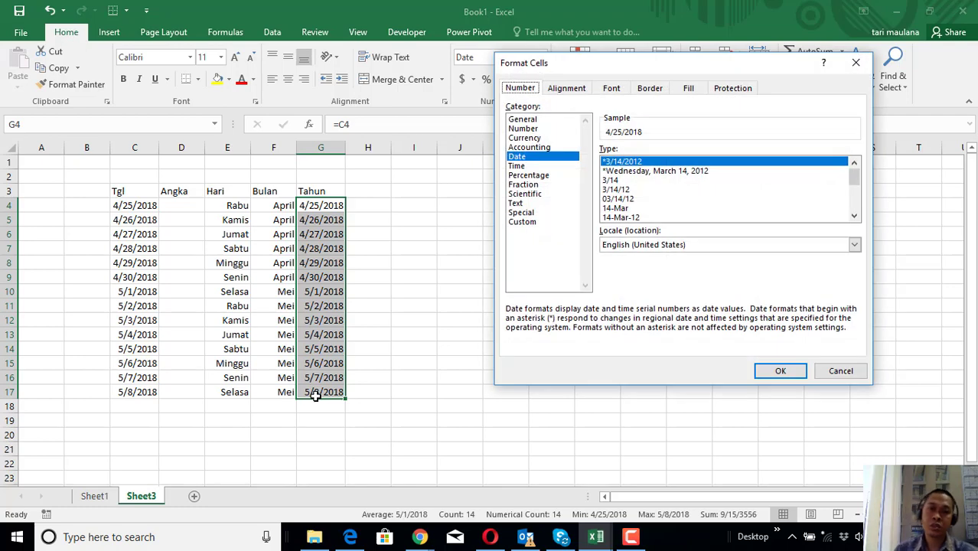
click(523, 221)
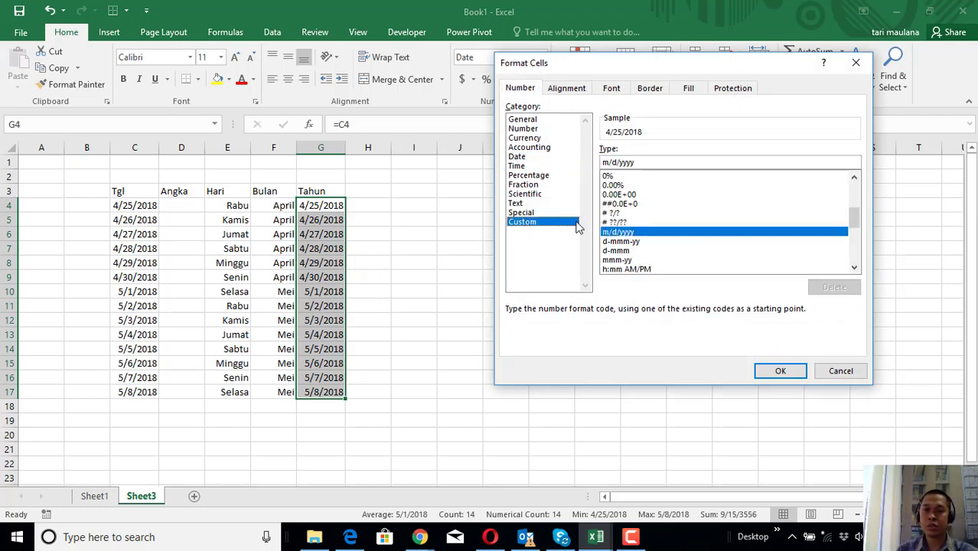
drag(857, 222, 856, 256)
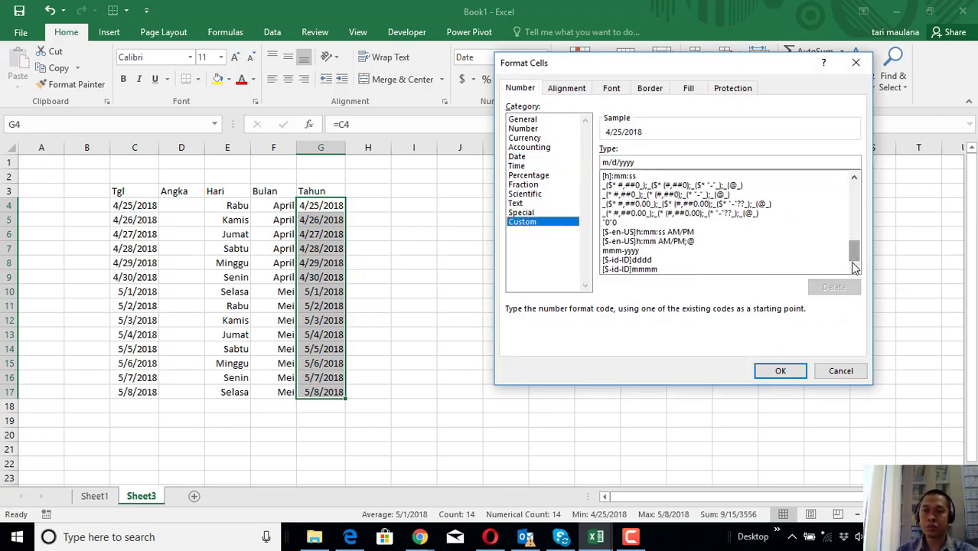
click(640, 270)
click(675, 162)
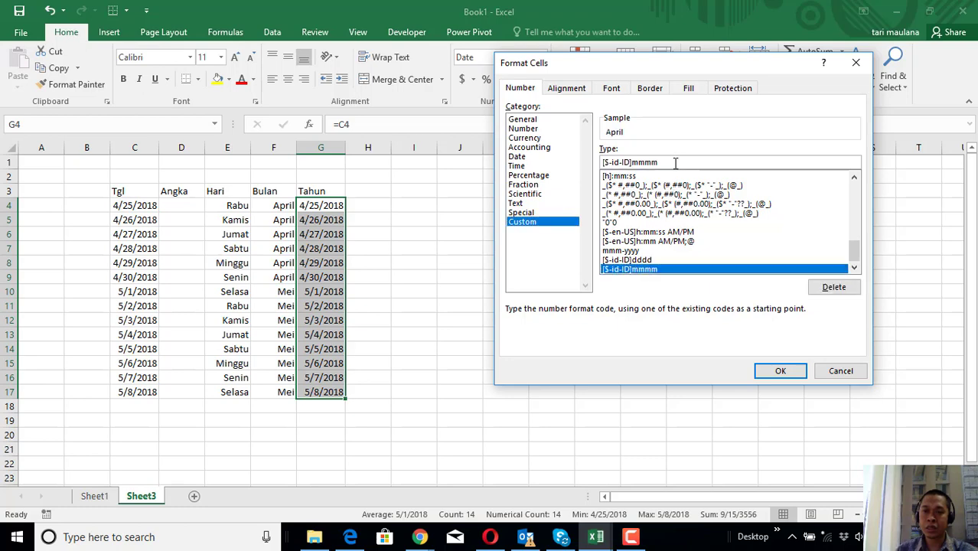
key(BackSpace)
key(BackSpace)
key(BackSpace)
key(BackSpace)
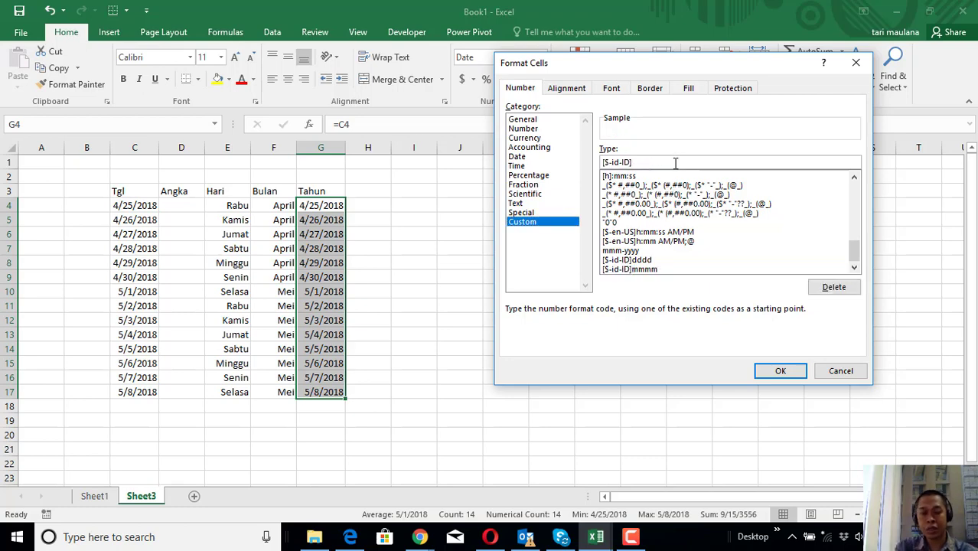
text(yyyy)
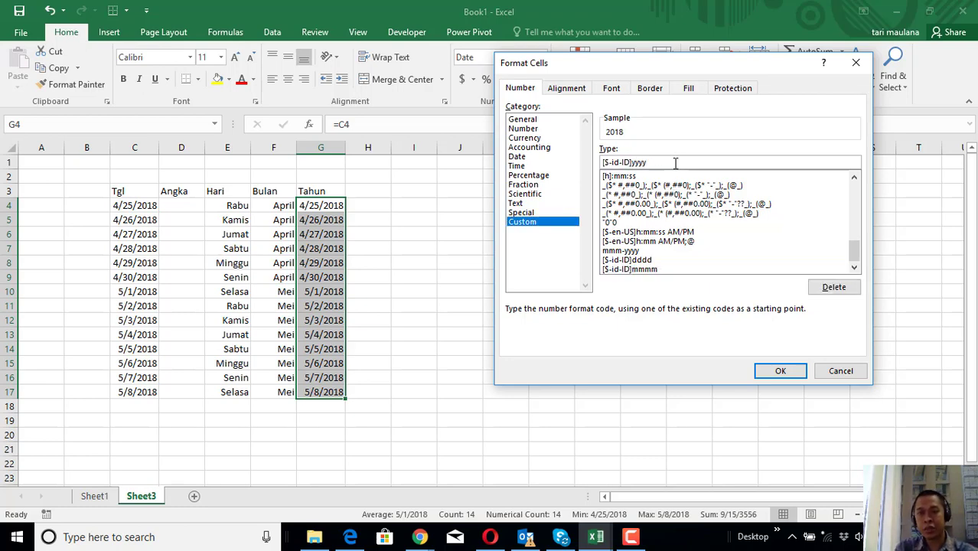
key(Return)
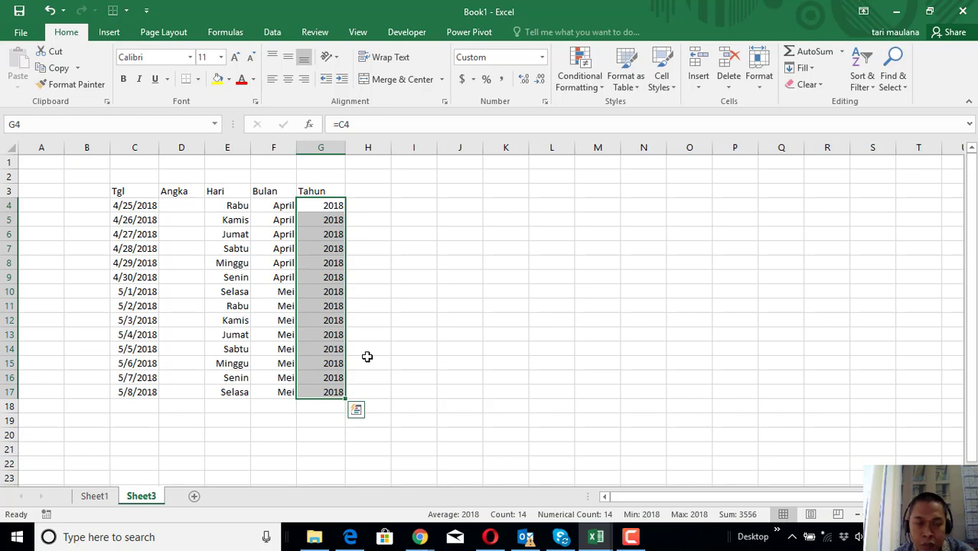
click(181, 206)
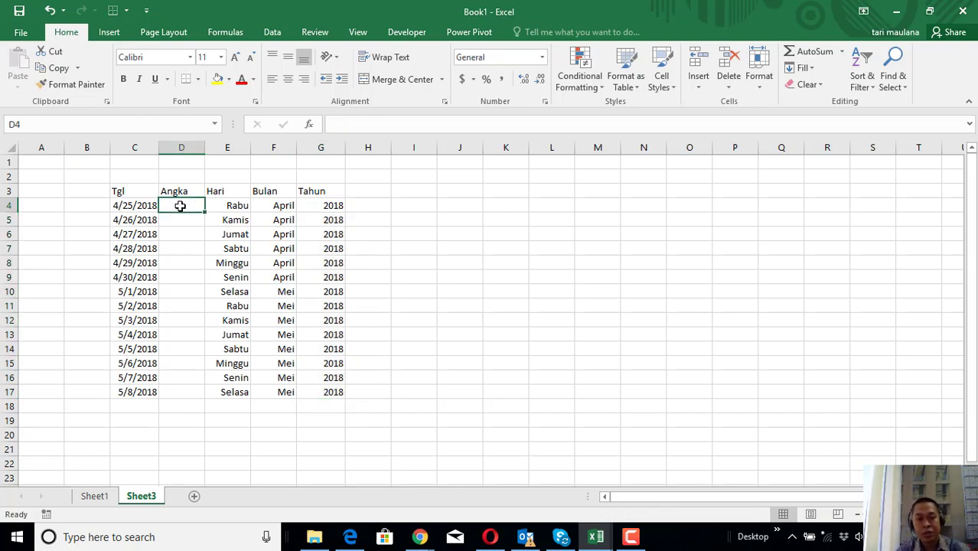
Fill Angka cells D4:D17 with the formula =C4 referencing each Tgl date
drag(180, 206, 187, 394)
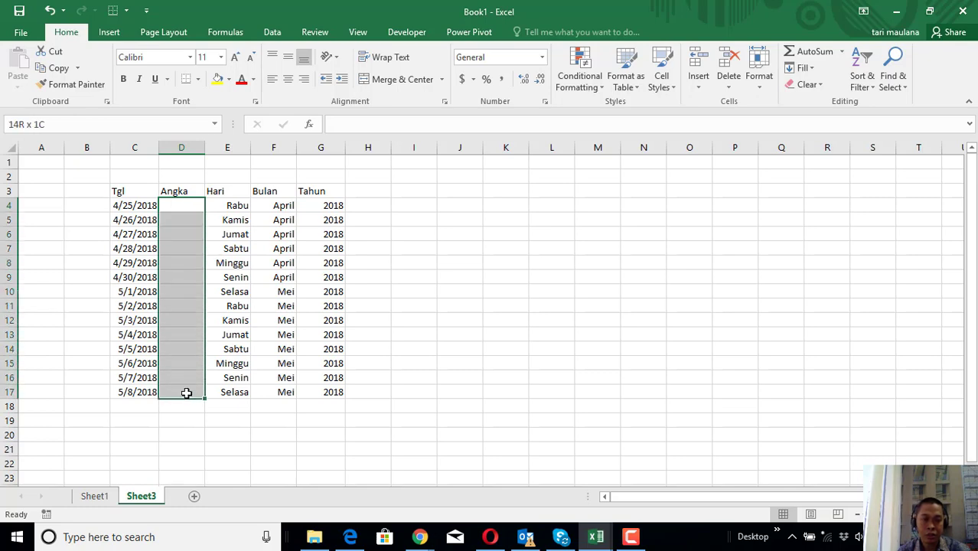
text(=)
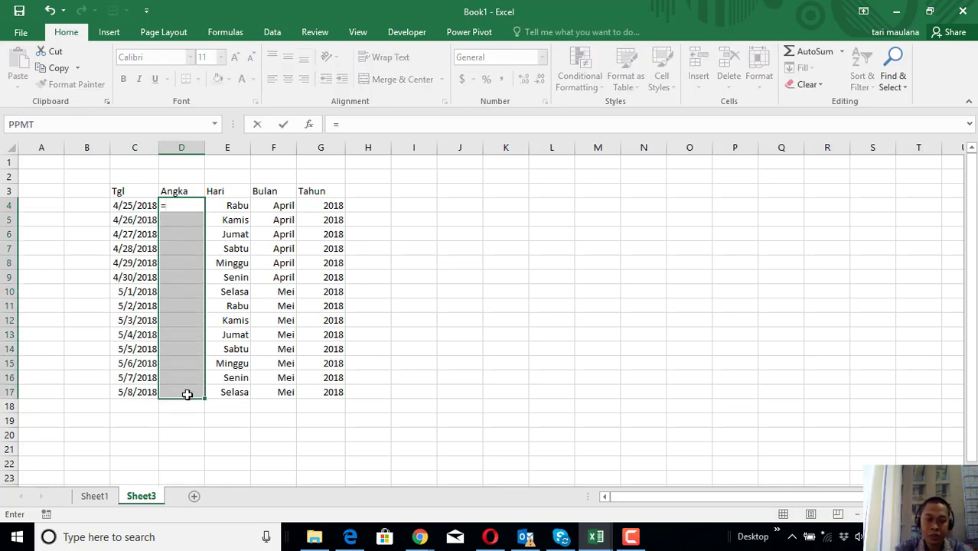
text(c4)
key(ctrl+Return)
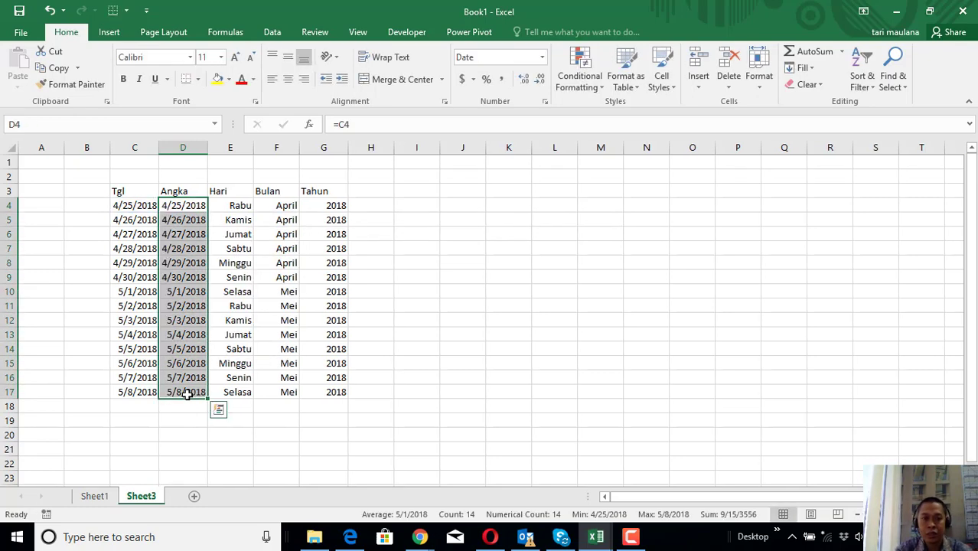
Apply the custom number format [$-id-ID]dd so Angka shows day numbers 25 through 08
key(ctrl+1)
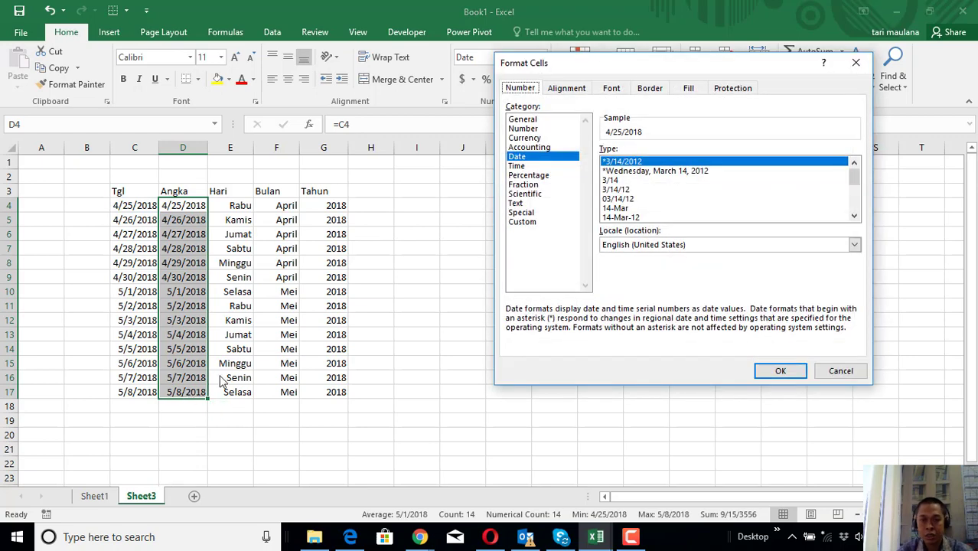
click(522, 222)
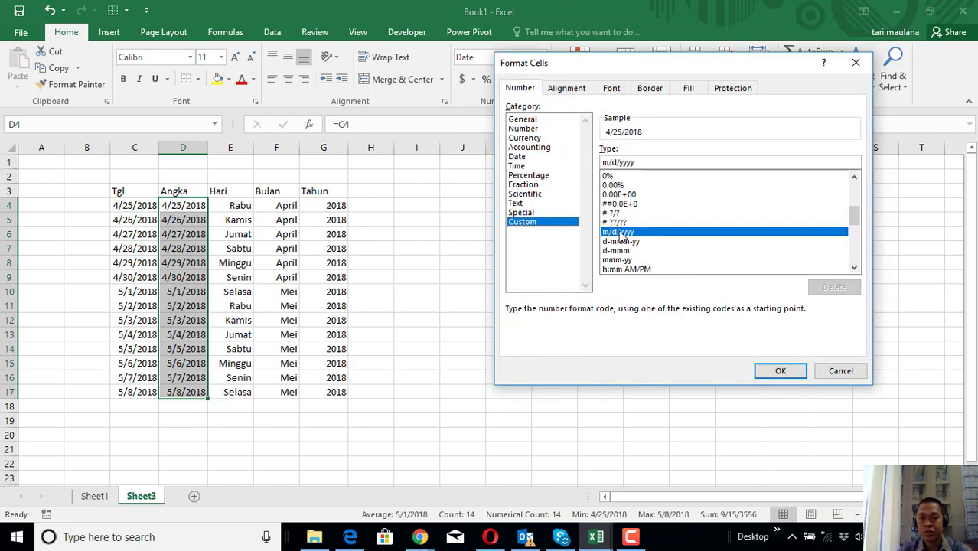
drag(851, 216, 854, 271)
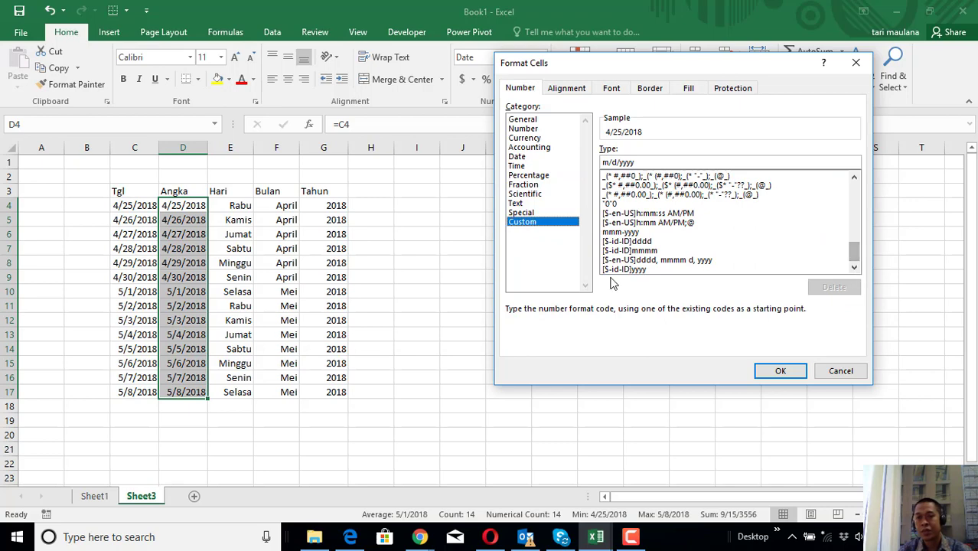
click(635, 269)
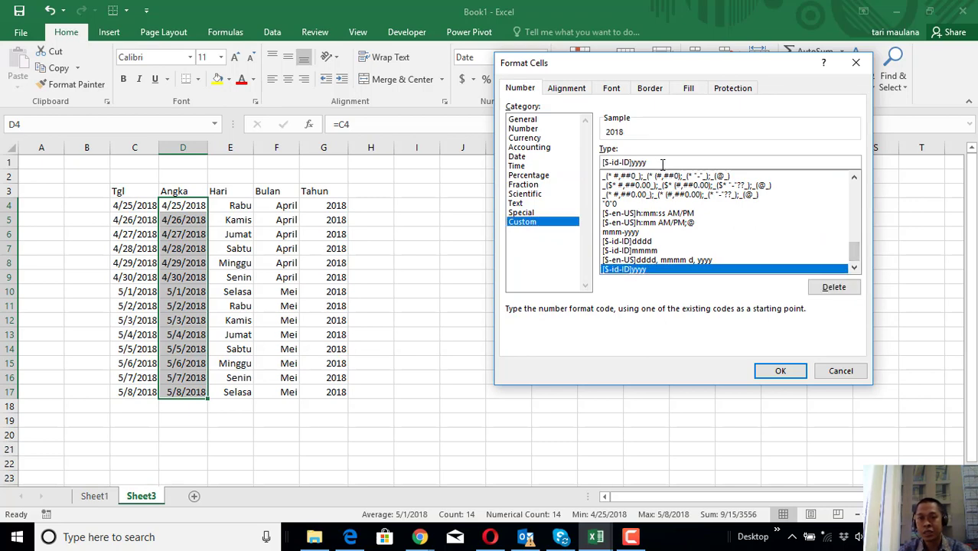
key(BackSpace)
key(BackSpace)
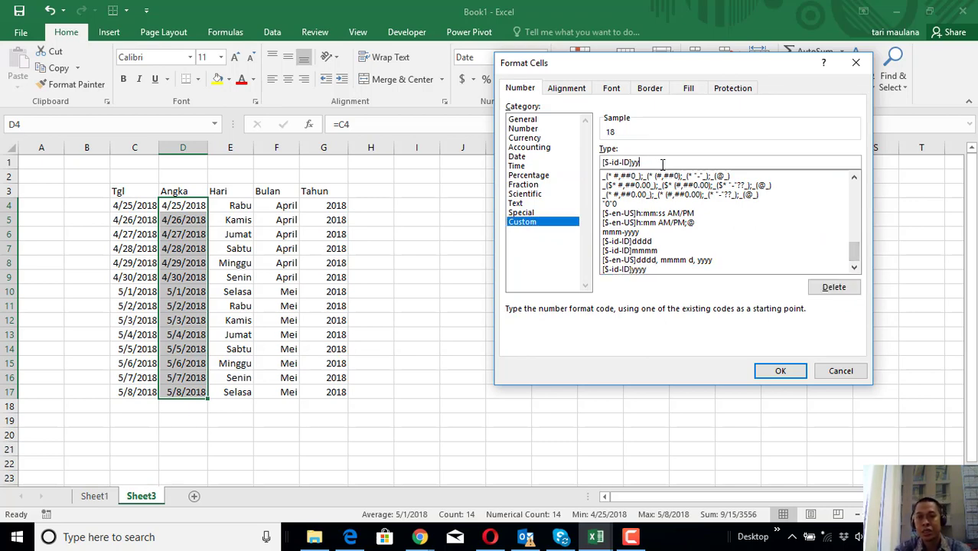
key(BackSpace)
key(BackSpace)
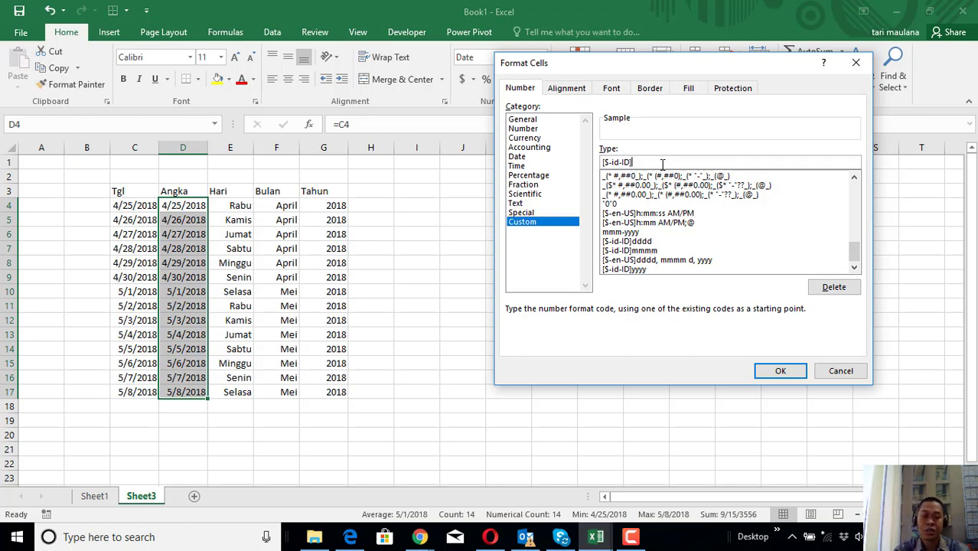
text(dd)
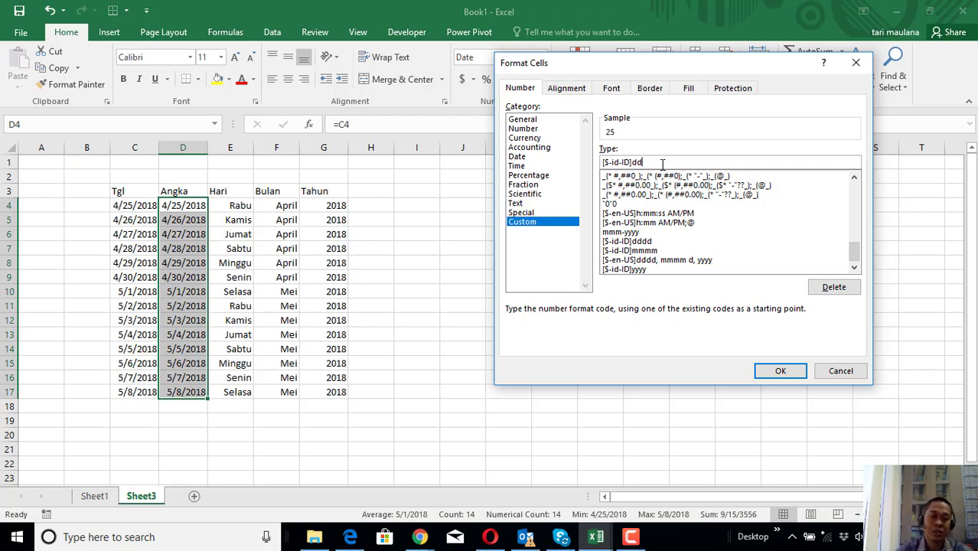
key(Return)
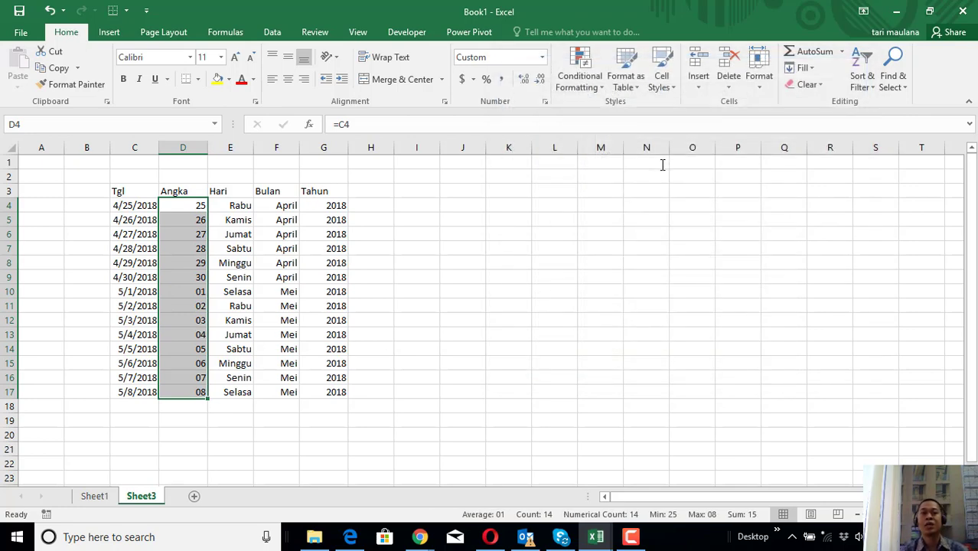